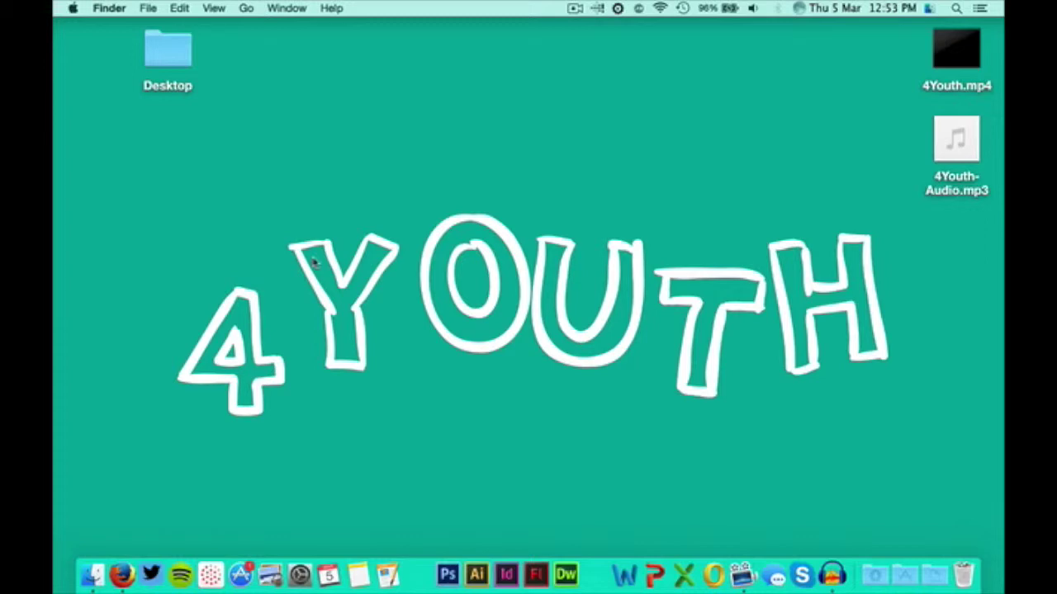
Switch to Firefox and look over the Audacity download page with its Windows, Mac and GNU/Linux versions
{"action": "left_click", "coordinate": [122, 576]}
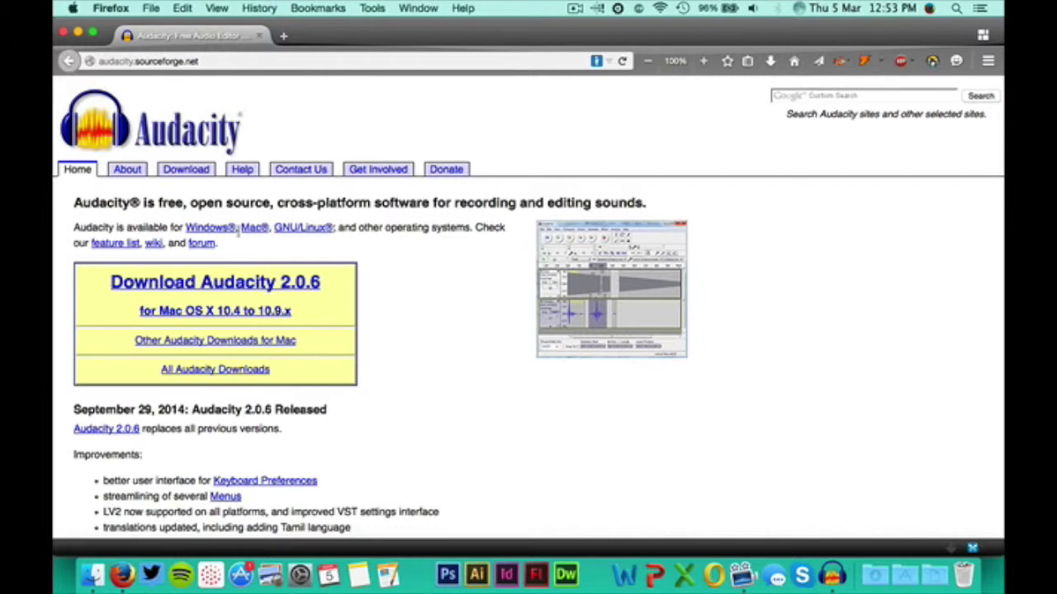
{"action": "scroll", "coordinate": [239, 239], "scroll_direction": "down", "scroll_amount": 2}
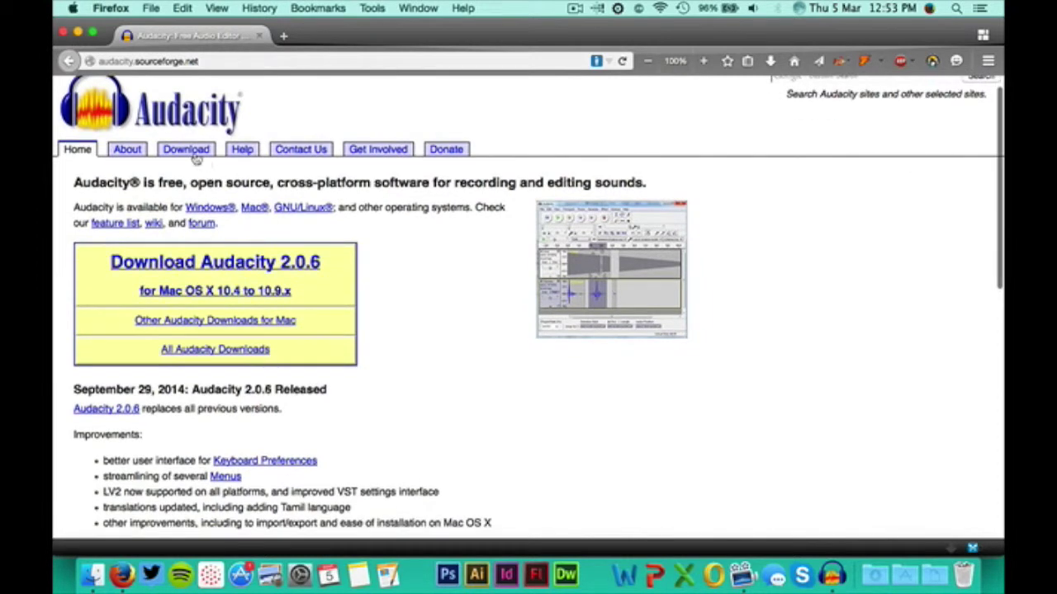
{"action": "left_click", "coordinate": [190, 152]}
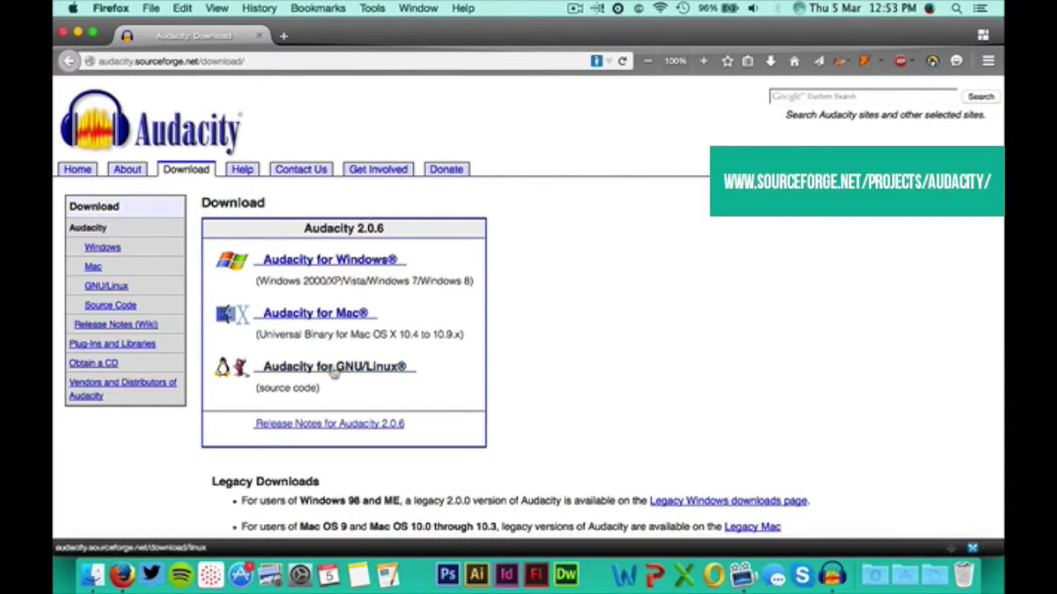
{"action": "left_click", "coordinate": [77, 34]}
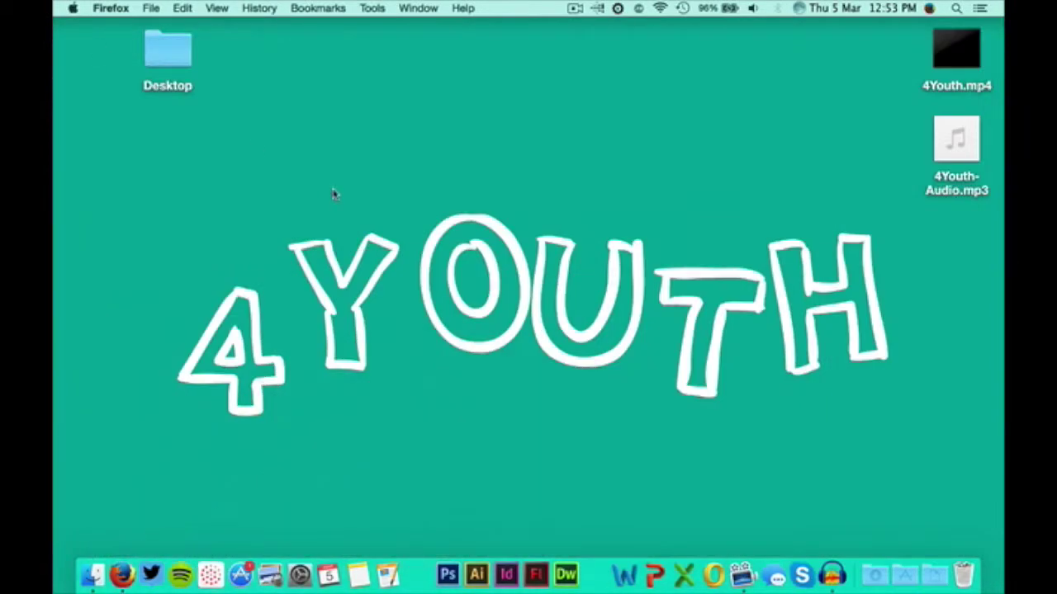
Switch to Audacity and import the audio file 4Youth-Audio.mp3 from the Desktop
{"action": "right_click", "coordinate": [830, 566]}
{"action": "left_click", "coordinate": [858, 391]}
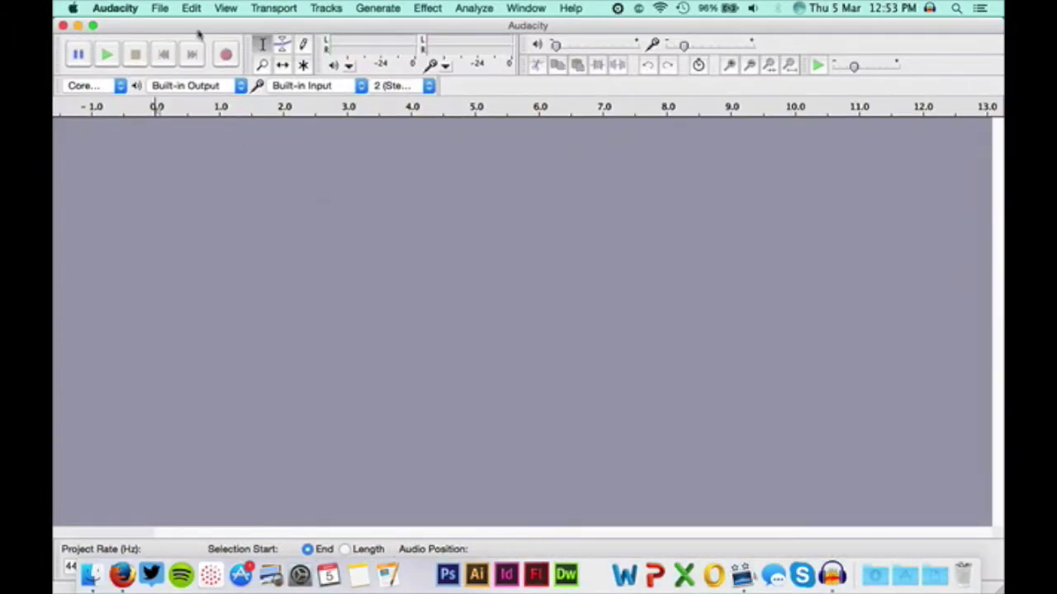
{"action": "left_click", "coordinate": [160, 8]}
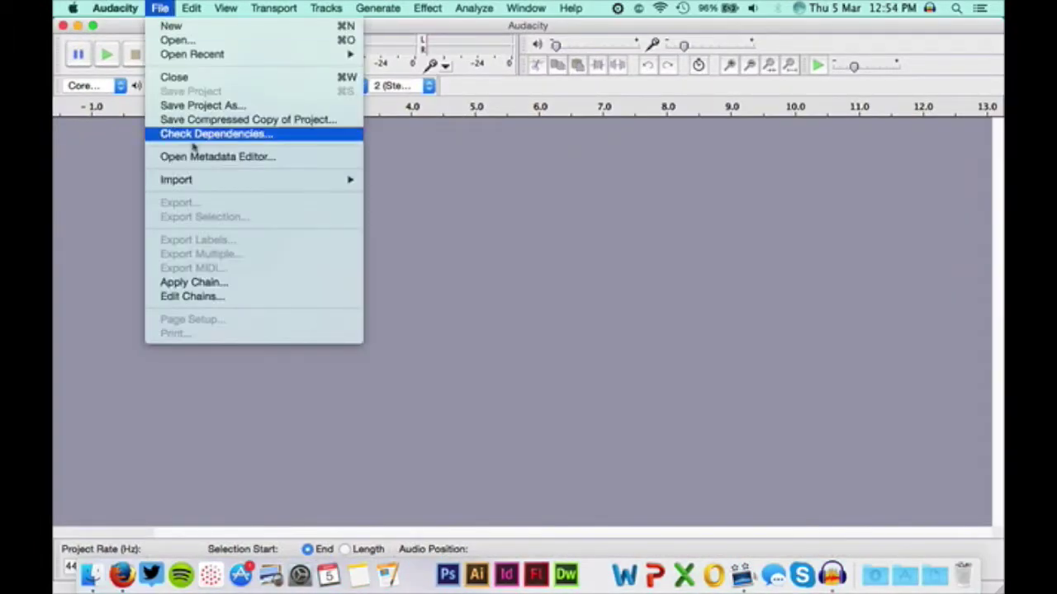
{"action": "mouse_move", "coordinate": [195, 182]}
{"action": "left_click", "coordinate": [413, 180]}
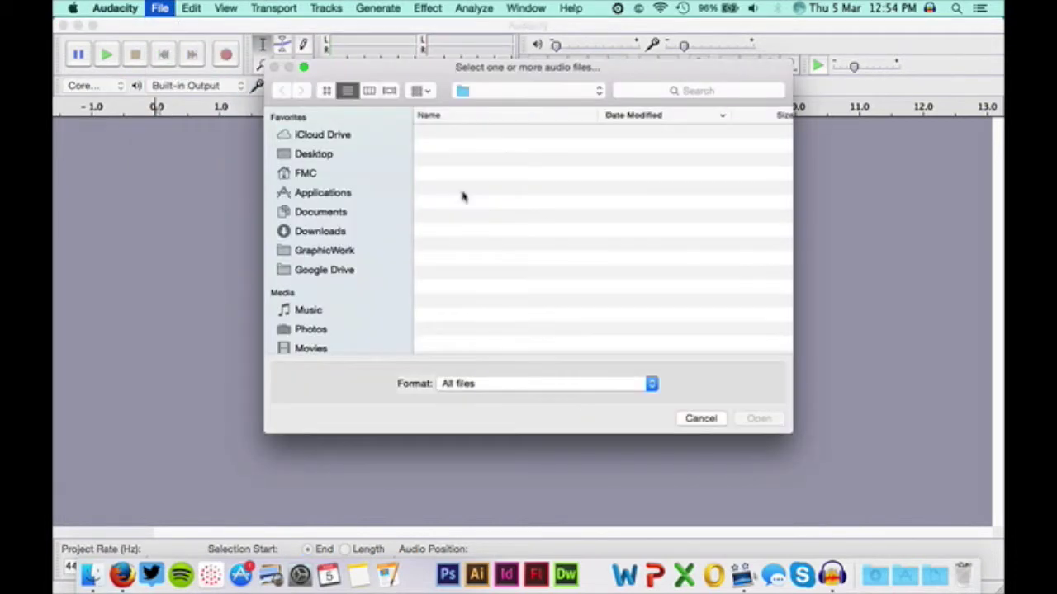
{"action": "left_click", "coordinate": [493, 137]}
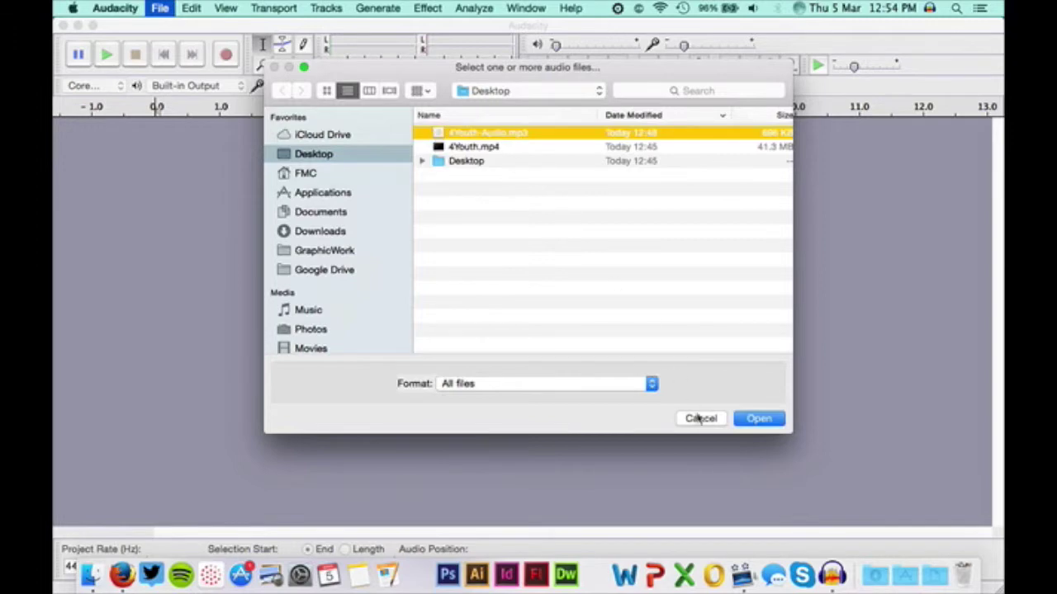
{"action": "left_click", "coordinate": [753, 422]}
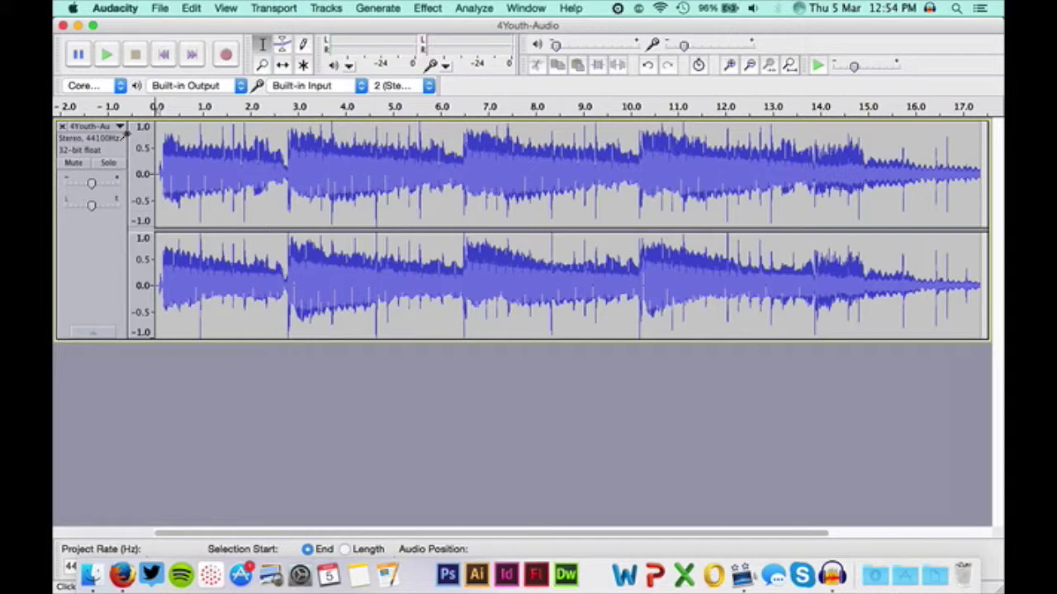
Play the imported track from the beginning twice, stopping after several seconds each time
{"action": "left_click", "coordinate": [107, 56]}
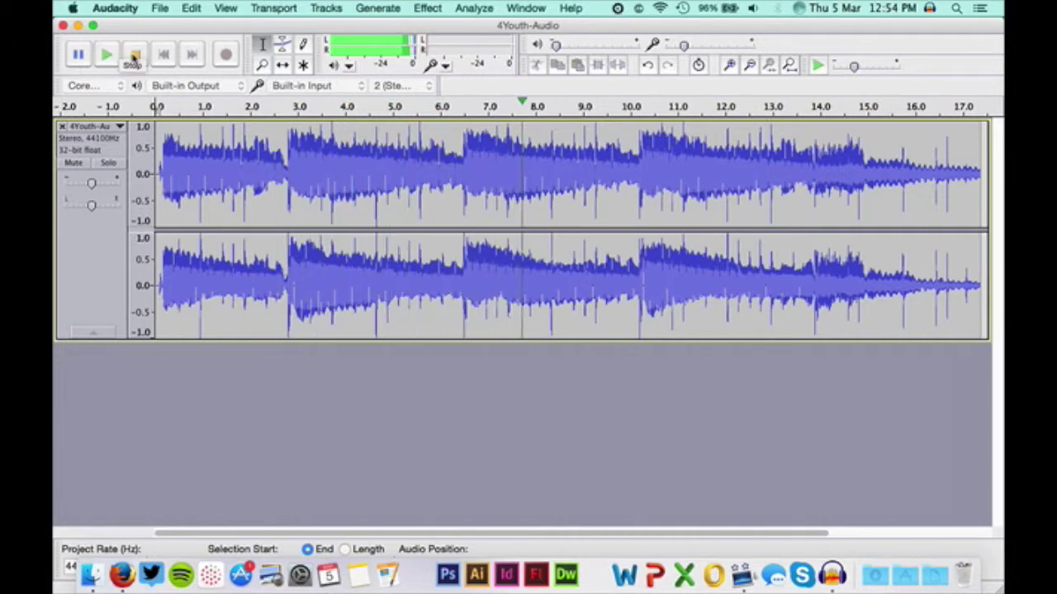
{"action": "left_click", "coordinate": [135, 55]}
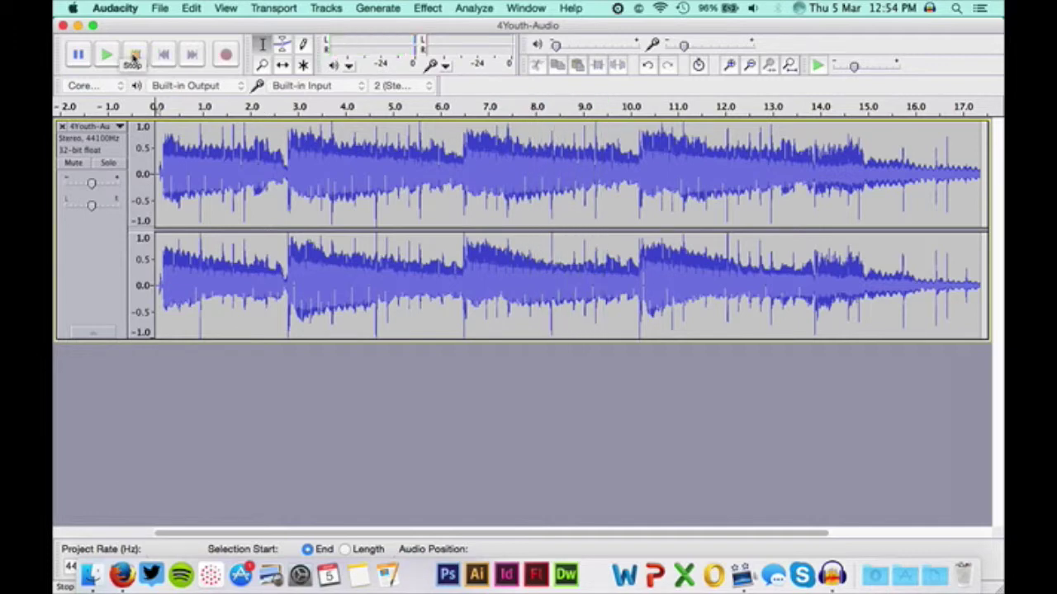
{"action": "key", "text": "space"}
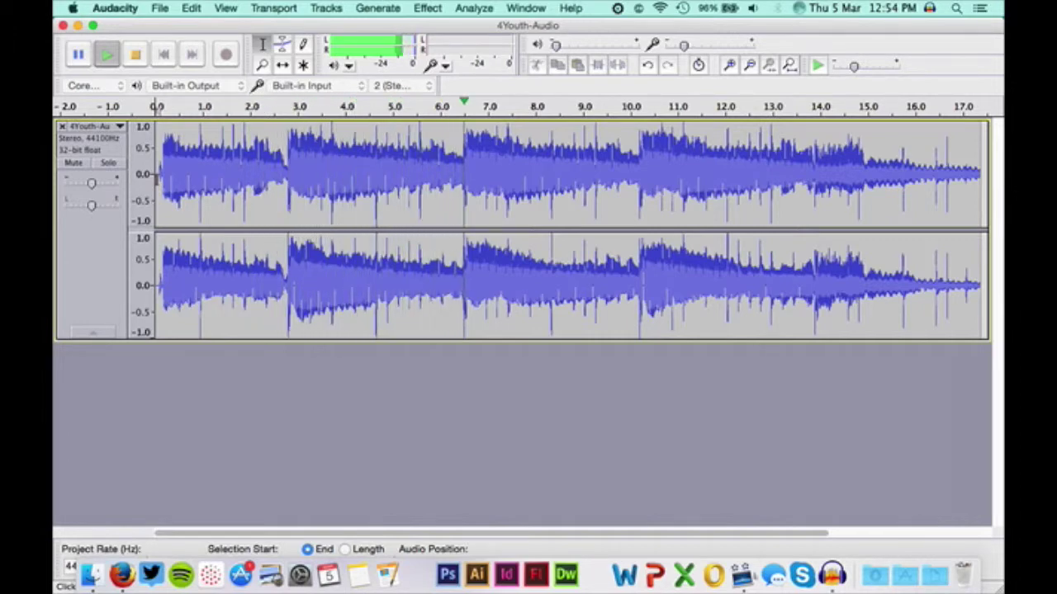
{"action": "key", "text": "space"}
Select the track from its start to about 3.5 seconds with the Selection tool and play the selection
{"action": "left_click", "coordinate": [743, 64]}
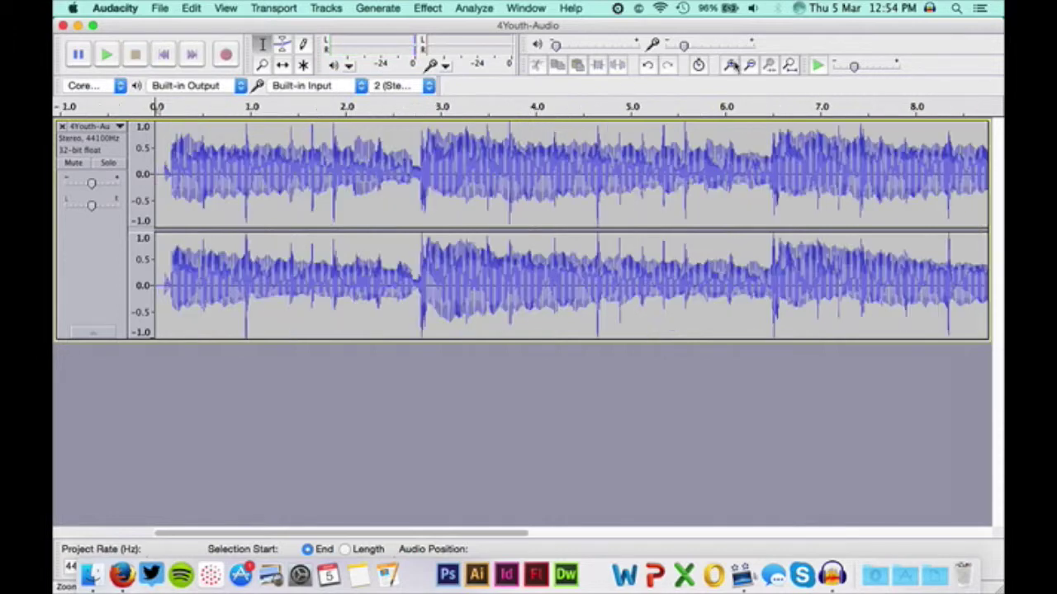
{"action": "left_click", "coordinate": [748, 66]}
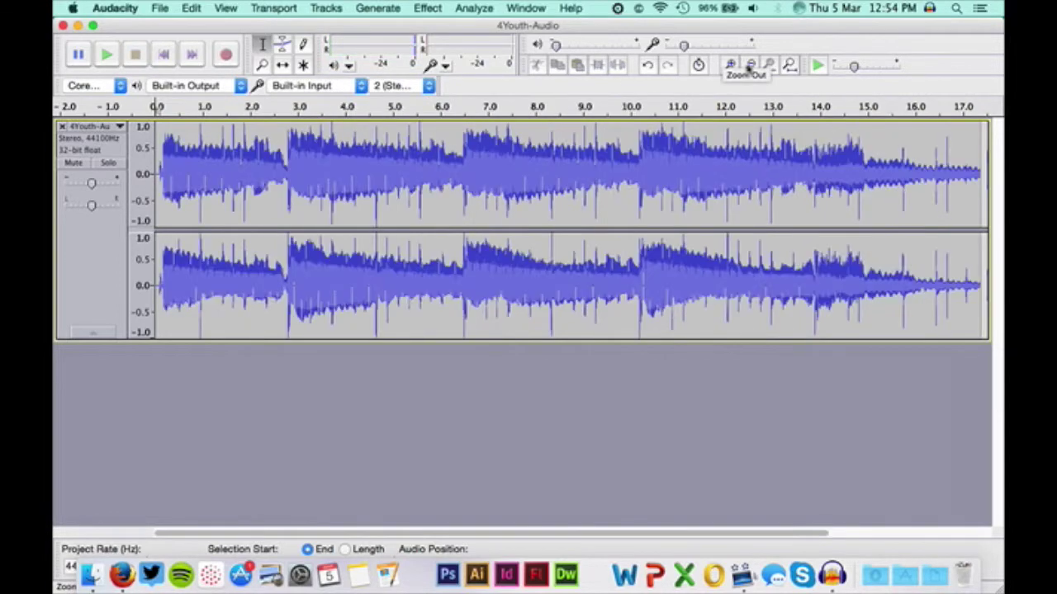
{"action": "left_click", "coordinate": [730, 65]}
{"action": "left_click", "coordinate": [730, 65]}
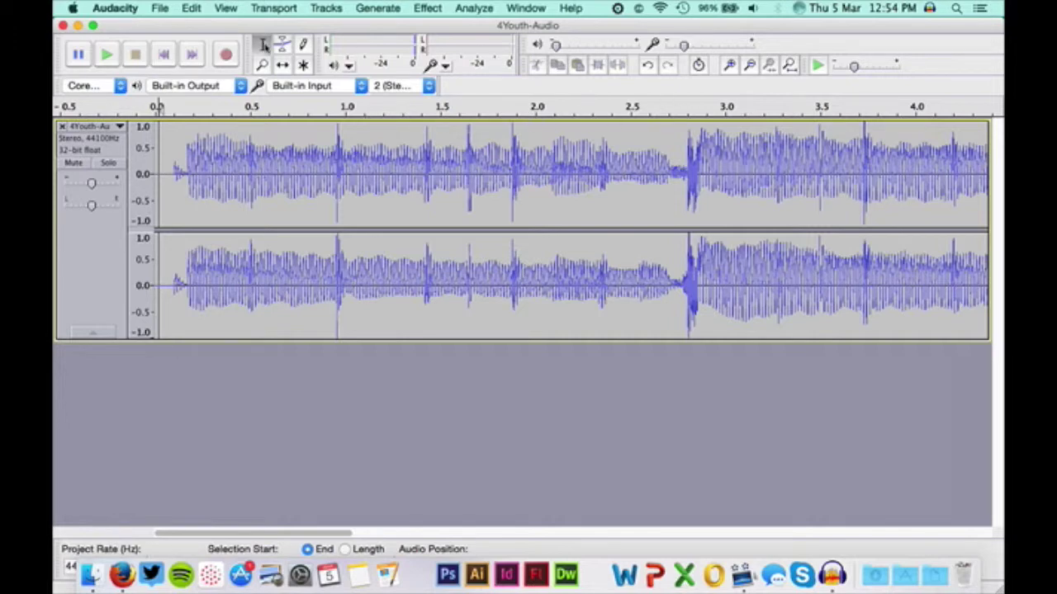
{"action": "left_click", "coordinate": [265, 45]}
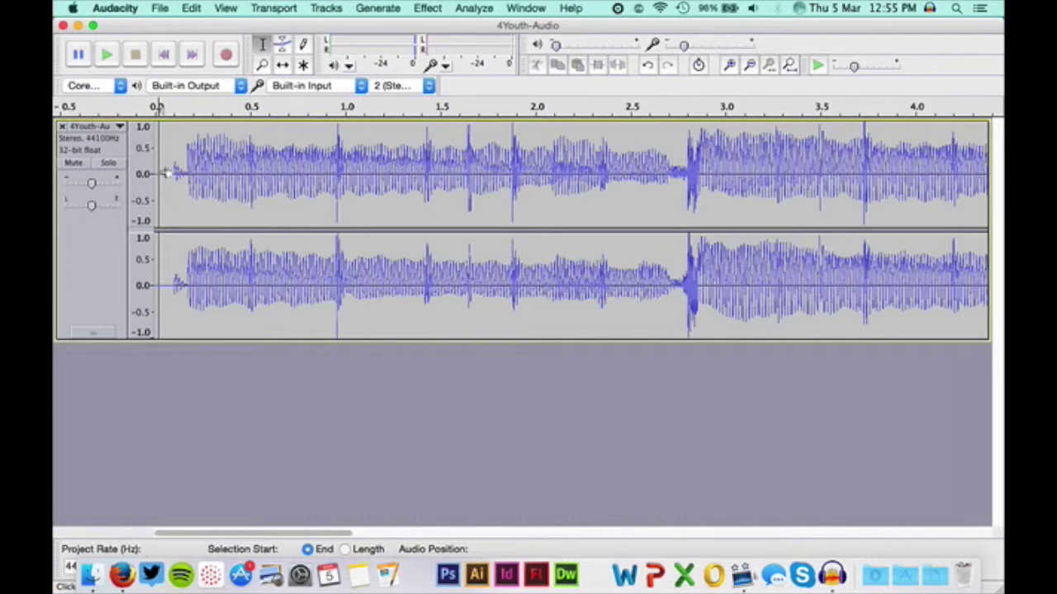
{"action": "left_click_drag", "start_coordinate": [167, 174], "coordinate": [692, 165]}
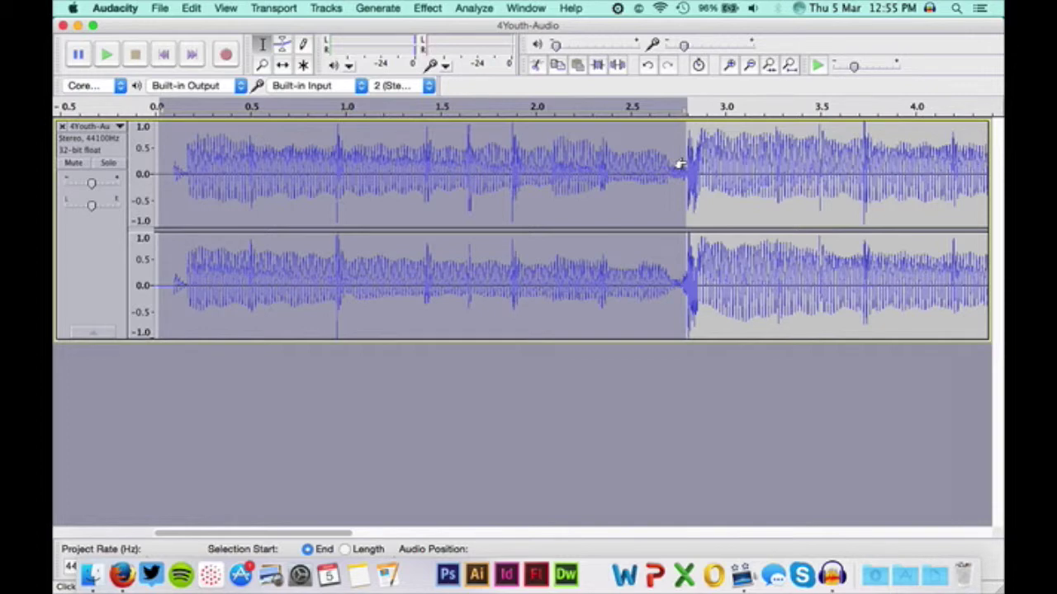
{"action": "key", "text": "space"}
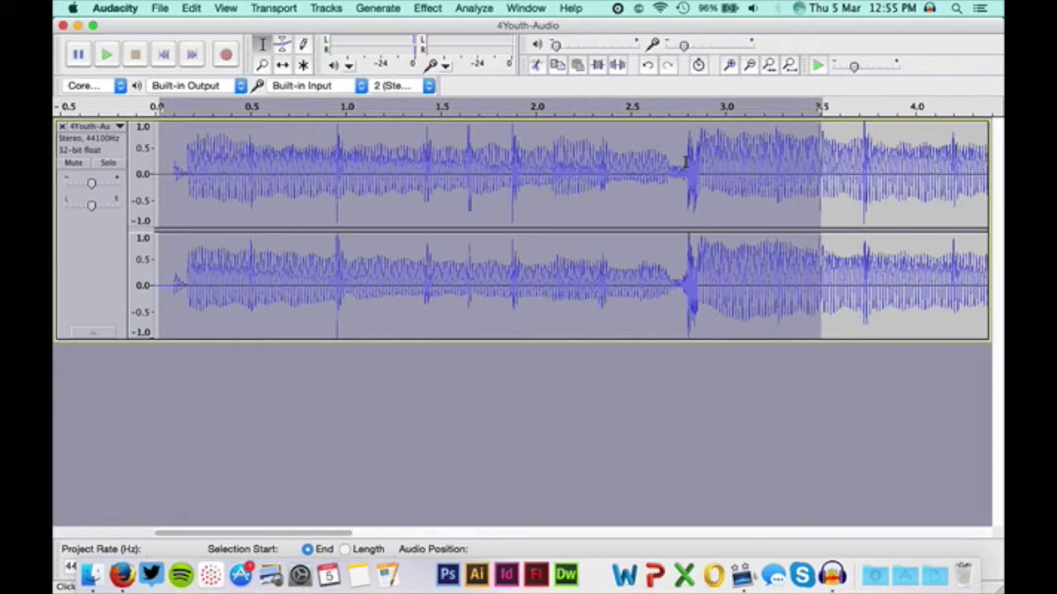
{"action": "key", "text": "space"}
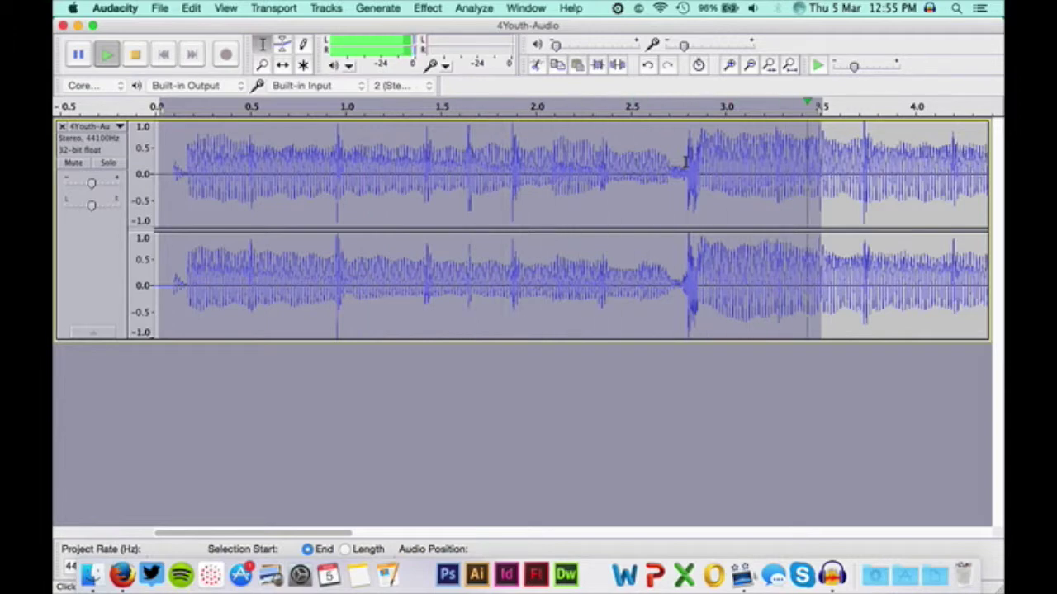
{"action": "key", "text": "space"}
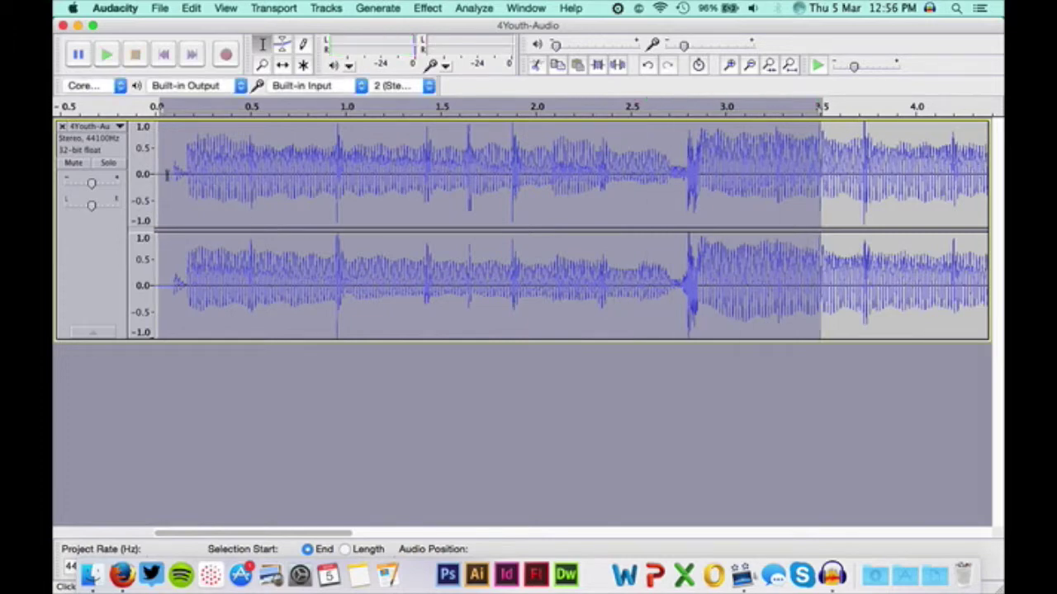
Narrow the selection to run from about 0.1 to 2.8 seconds and play it back
{"action": "left_click_drag", "start_coordinate": [168, 172], "coordinate": [180, 174]}
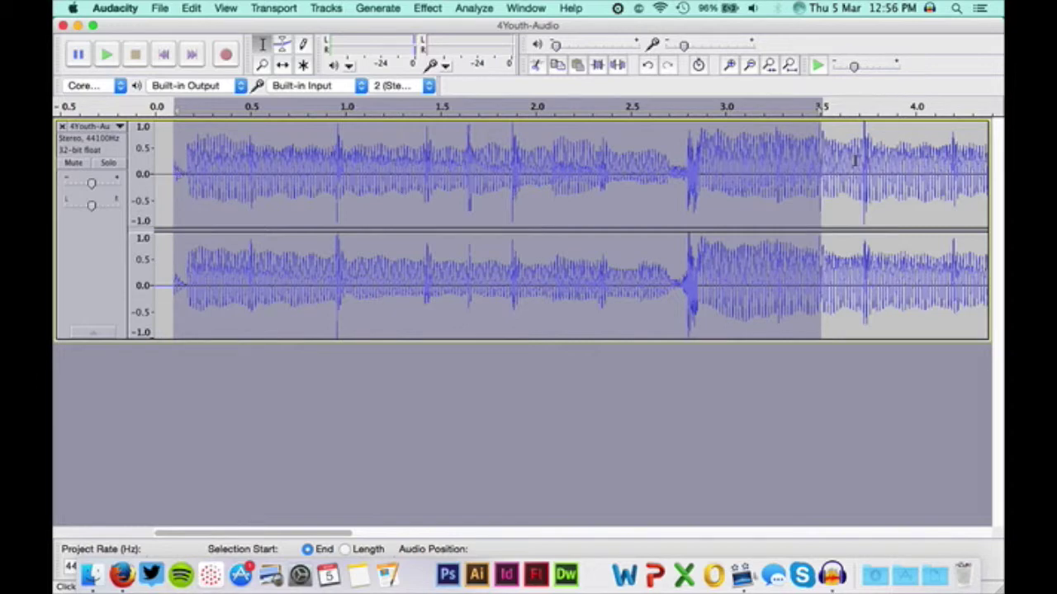
{"action": "left_click_drag", "start_coordinate": [815, 162], "coordinate": [681, 176]}
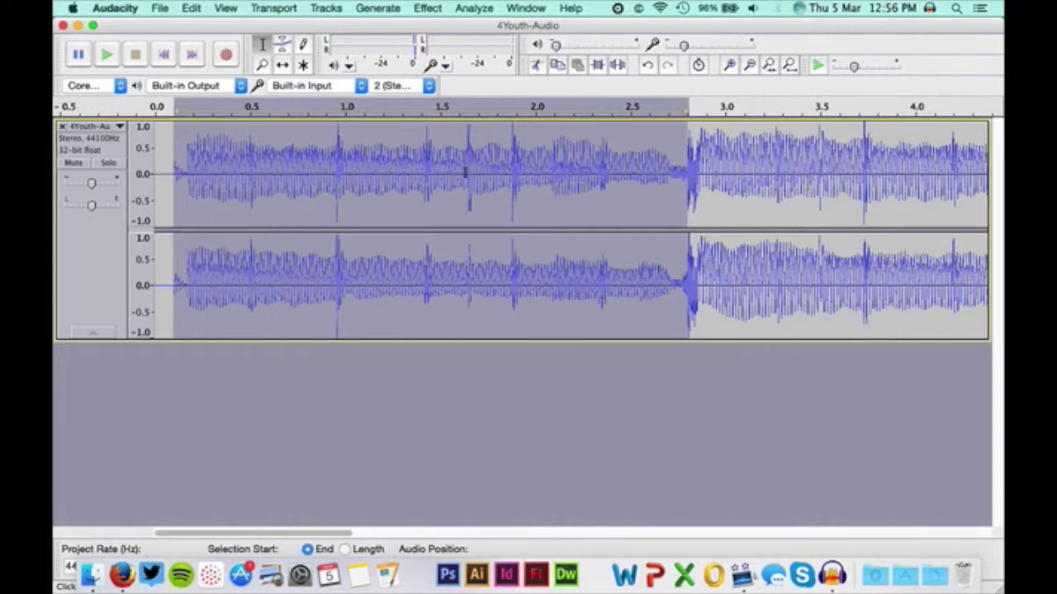
{"action": "key", "text": "space"}
{"action": "key", "text": "space"}
Apply a Fade Out to the short section from about 2.65 to 2.8 seconds
{"action": "left_click", "coordinate": [663, 165]}
{"action": "left_click_drag", "start_coordinate": [665, 167], "coordinate": [689, 171]}
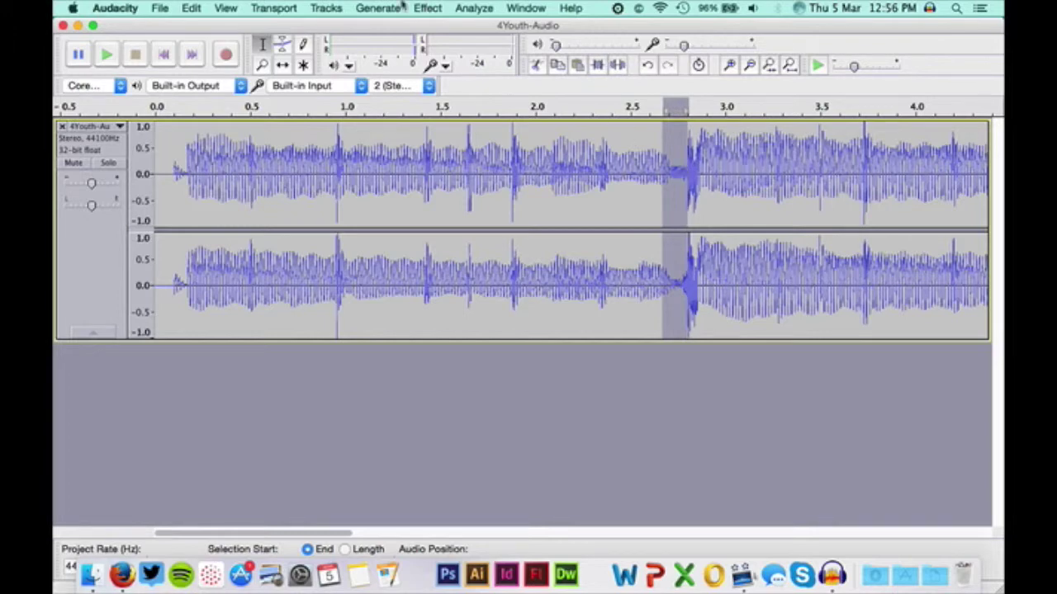
{"action": "left_click", "coordinate": [427, 8]}
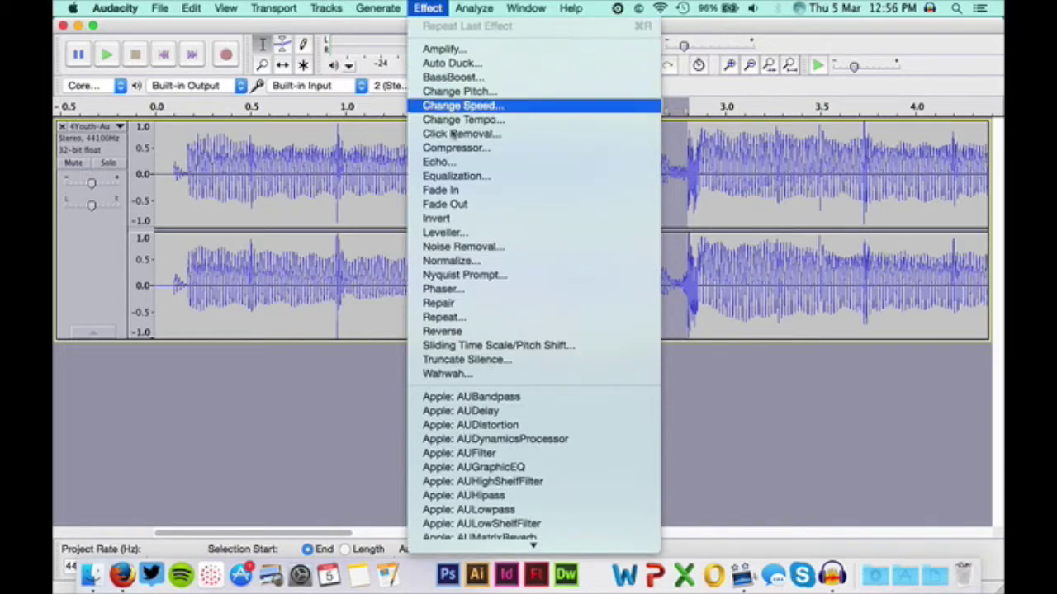
{"action": "left_click", "coordinate": [452, 204]}
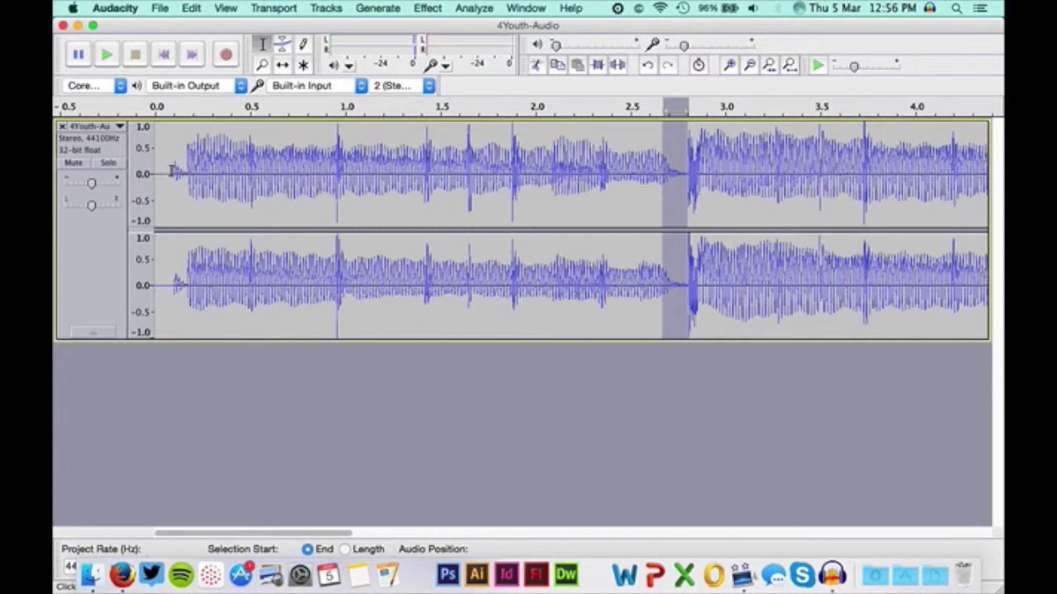
Apply a Fade In to the start of the sound, from about 0.1 to 0.3 seconds
{"action": "left_click_drag", "start_coordinate": [173, 171], "coordinate": [215, 171]}
{"action": "left_click", "coordinate": [427, 7]}
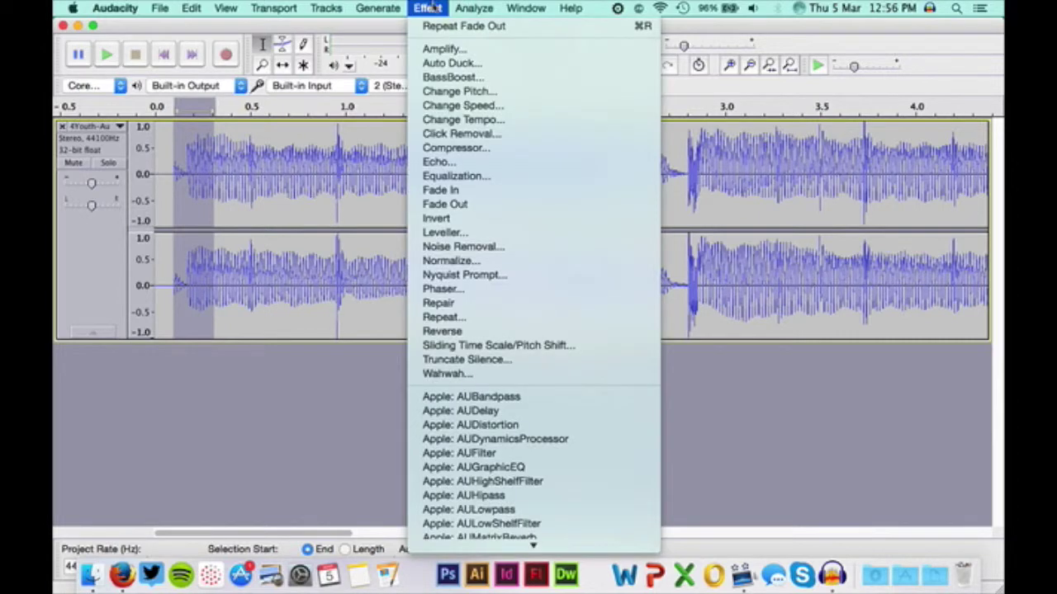
{"action": "left_click", "coordinate": [481, 202]}
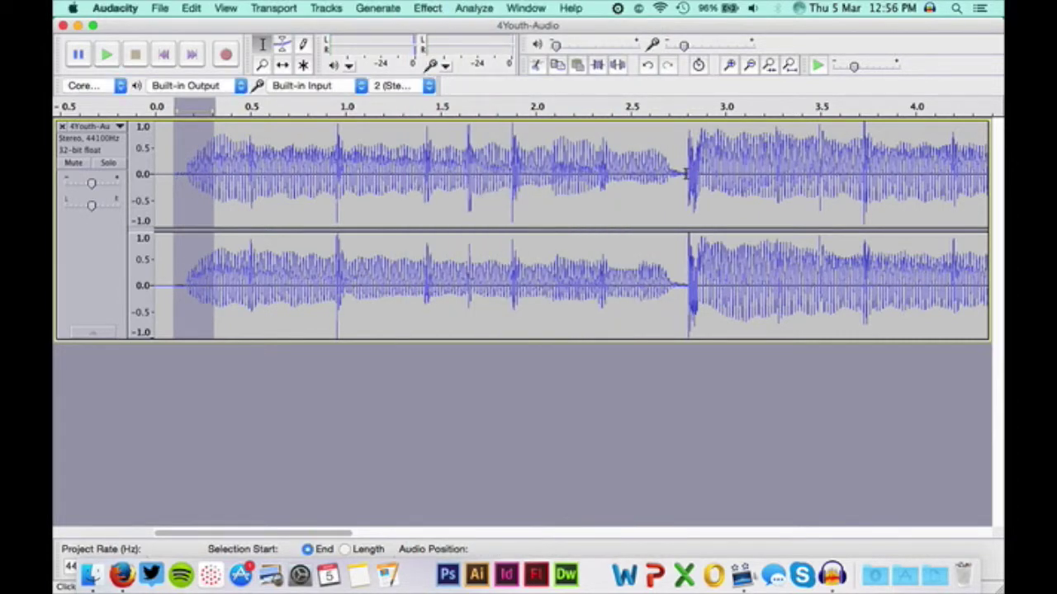
Delete all audio after about 2.8 seconds, through to the end of the track
{"action": "left_click", "coordinate": [687, 175]}
{"action": "left_click_drag", "start_coordinate": [693, 175], "coordinate": [785, 86]}
{"action": "left_click", "coordinate": [750, 66]}
{"action": "left_click", "coordinate": [751, 66]}
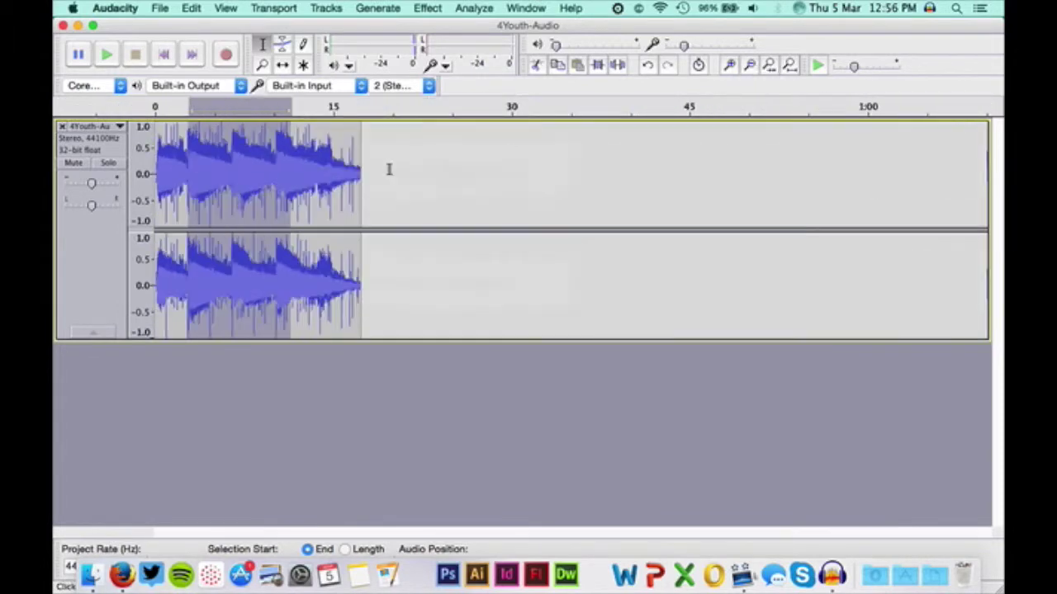
{"action": "left_click_drag", "start_coordinate": [284, 155], "coordinate": [376, 154]}
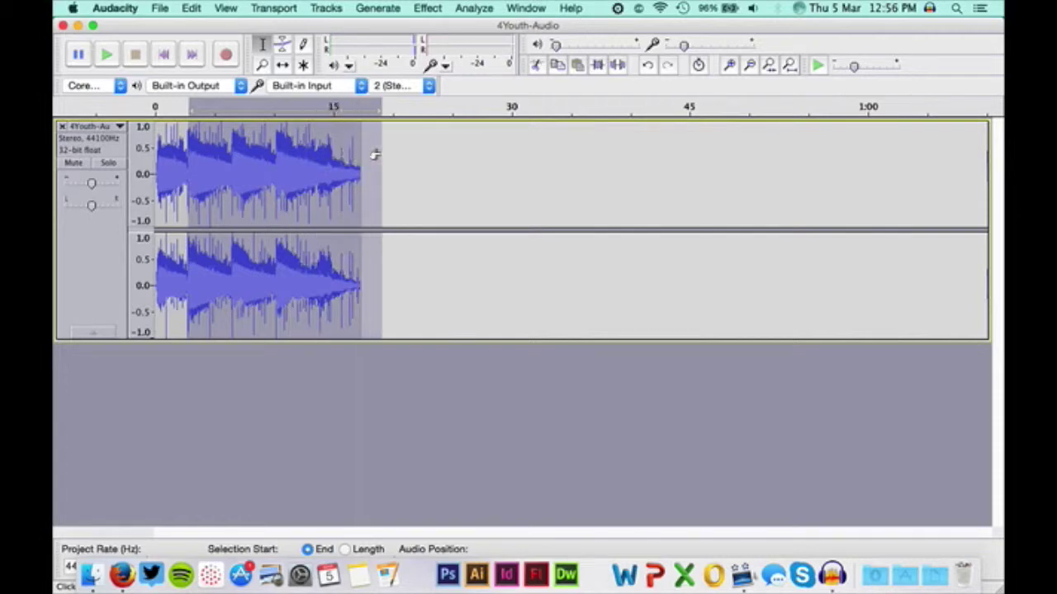
{"action": "key", "text": "Delete"}
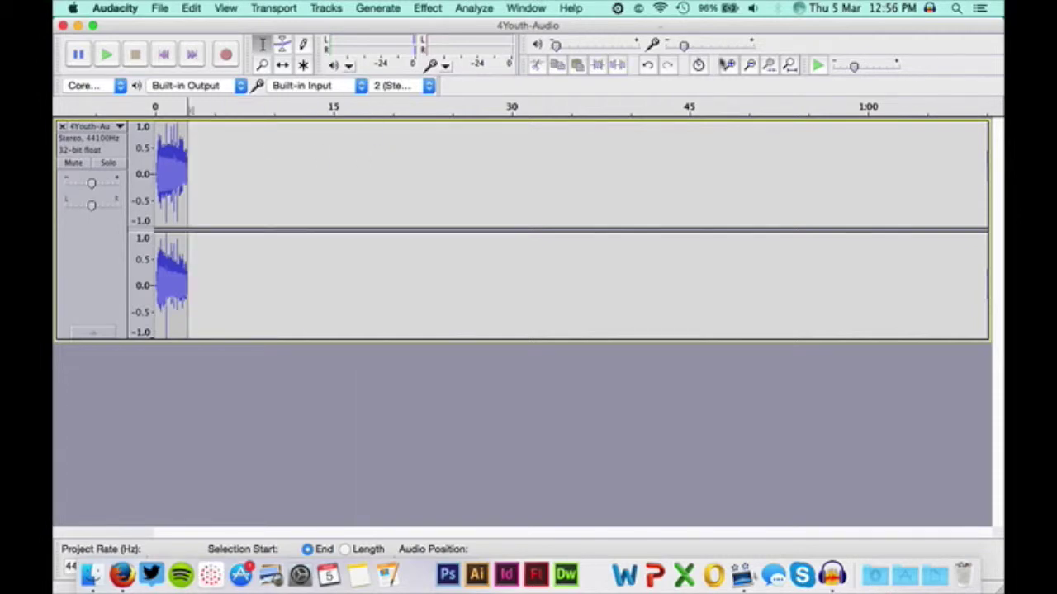
Examine the faded ending and the whole waveform of the trimmed clip up close
{"action": "left_click", "coordinate": [729, 65]}
{"action": "left_click", "coordinate": [730, 65]}
{"action": "left_click", "coordinate": [730, 65]}
{"action": "left_click", "coordinate": [730, 65]}
{"action": "left_click", "coordinate": [730, 66]}
{"action": "left_click", "coordinate": [730, 65]}
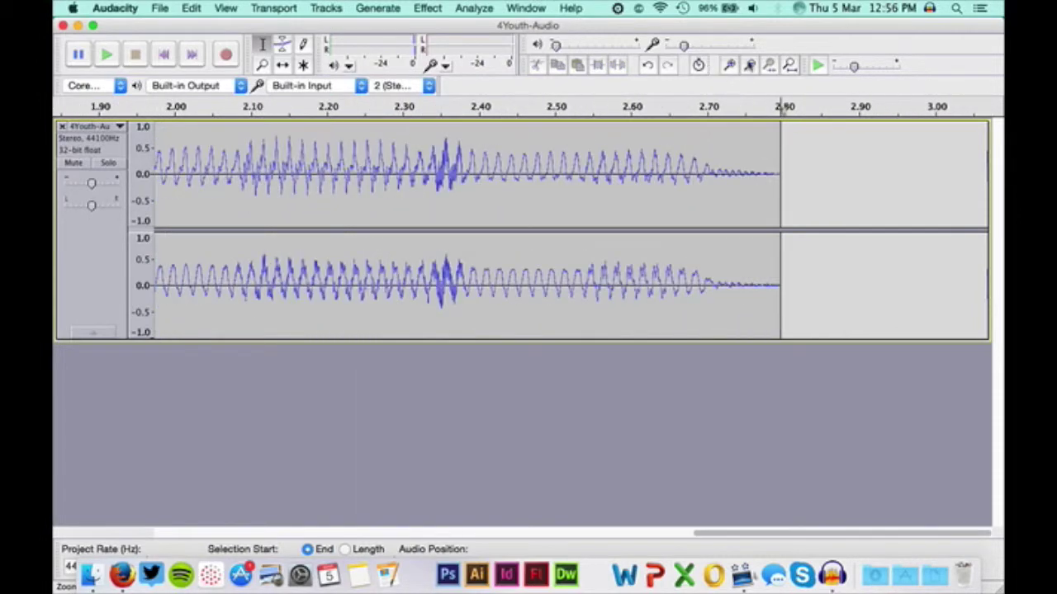
{"action": "left_click", "coordinate": [750, 65]}
{"action": "left_click", "coordinate": [750, 66]}
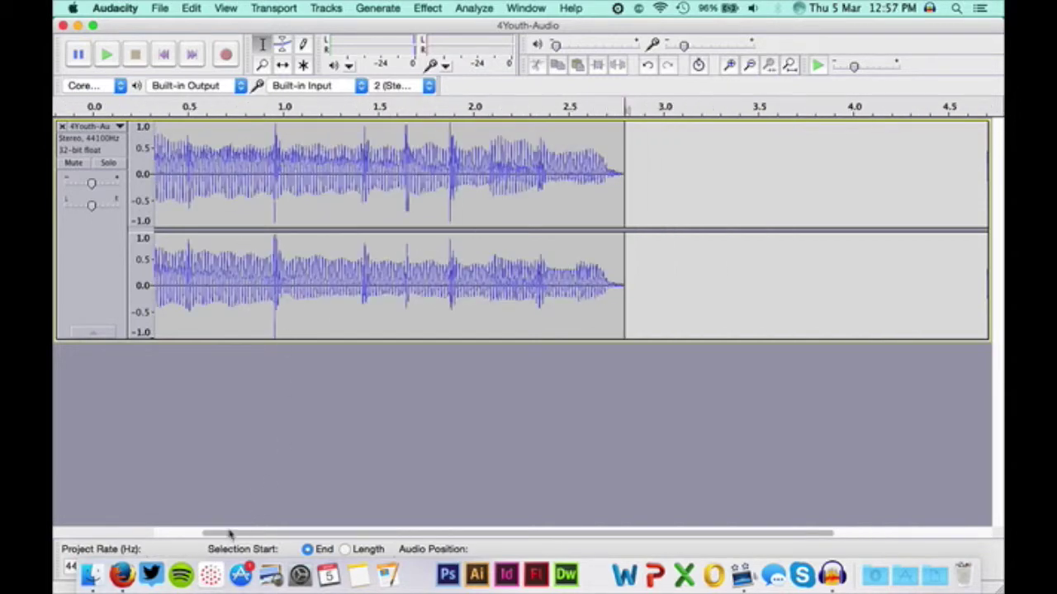
{"action": "left_click_drag", "start_coordinate": [207, 533], "coordinate": [165, 535]}
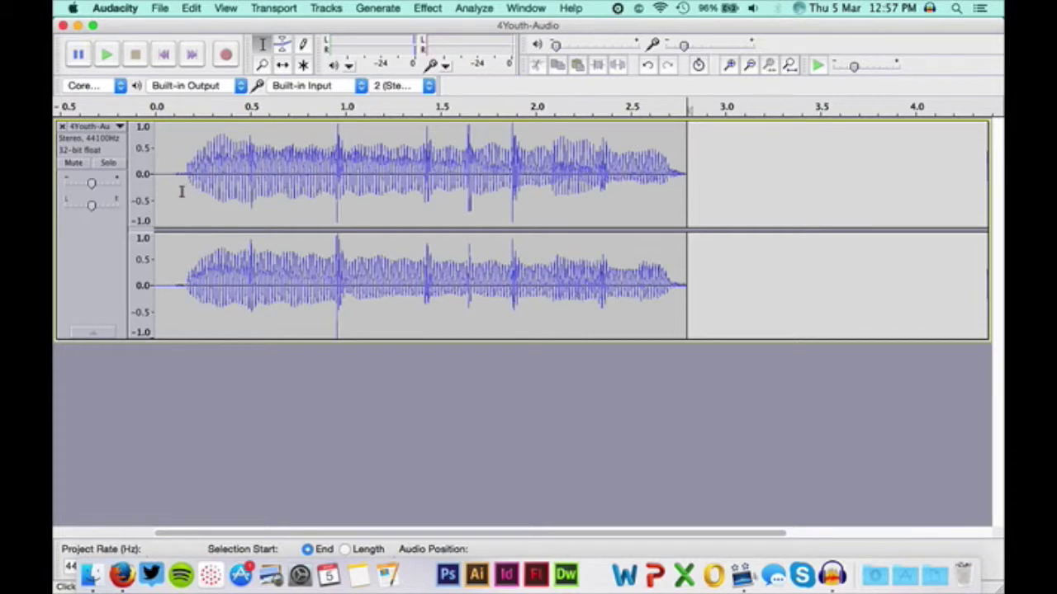
Save the project to the Desktop as 4Youth-Audio in the Audacity projects (*.aup) format
{"action": "left_click", "coordinate": [156, 7]}
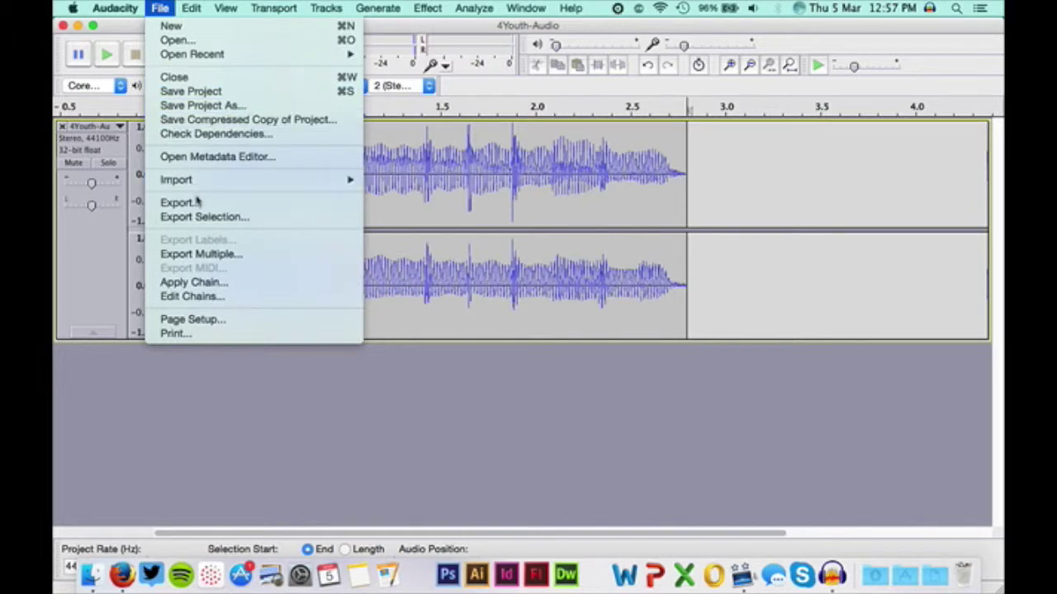
{"action": "left_click", "coordinate": [239, 106]}
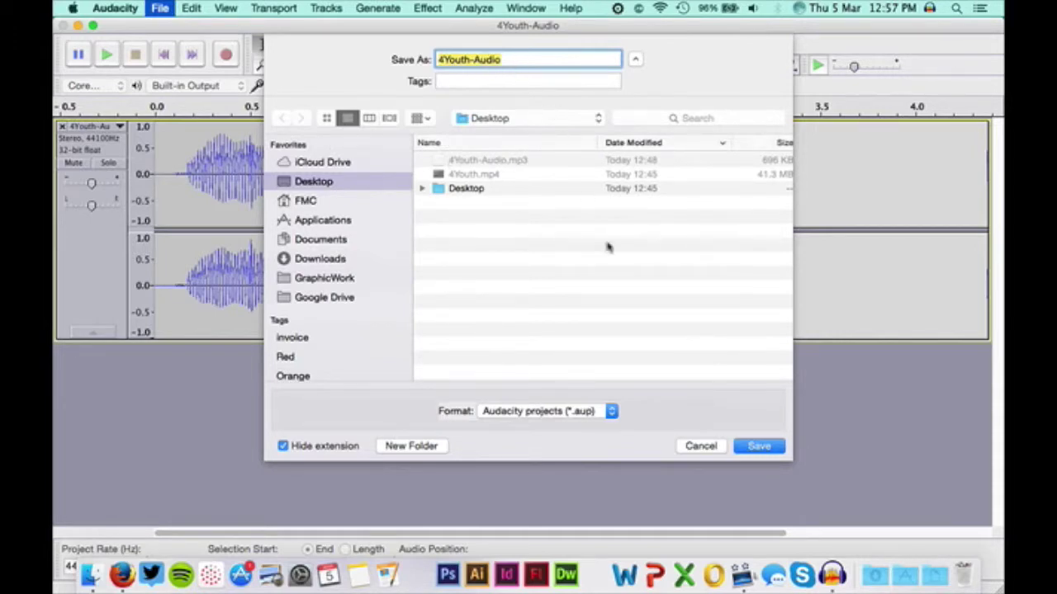
{"action": "left_click", "coordinate": [598, 412]}
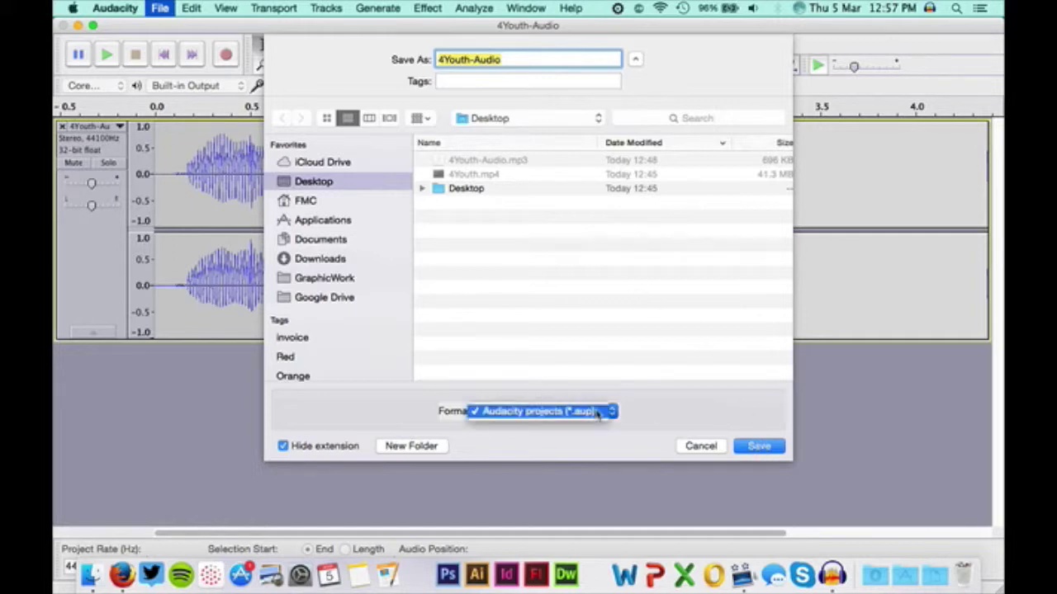
{"action": "left_click", "coordinate": [597, 411]}
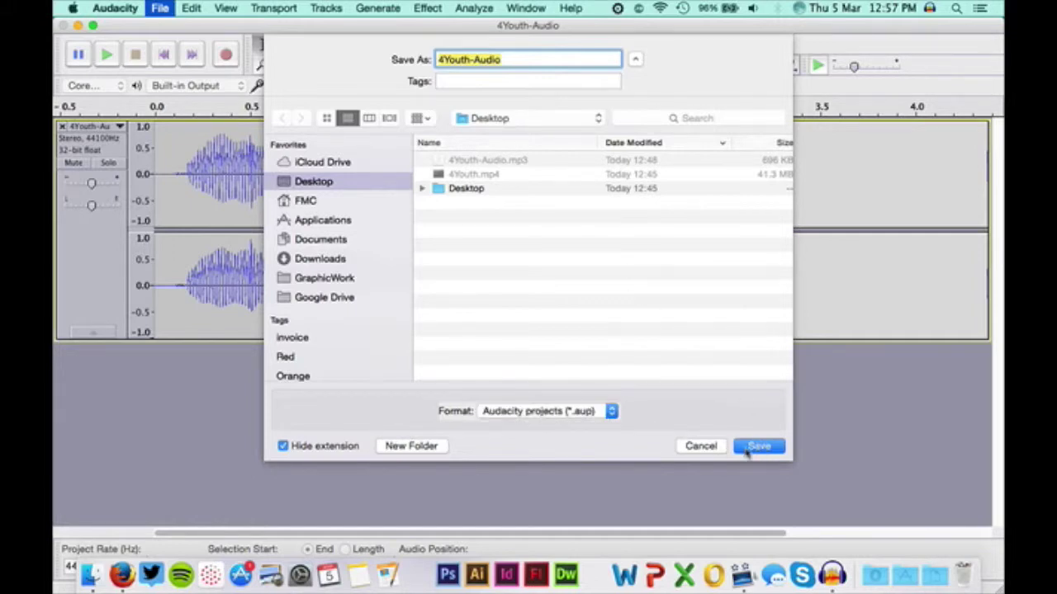
{"action": "left_click", "coordinate": [747, 446]}
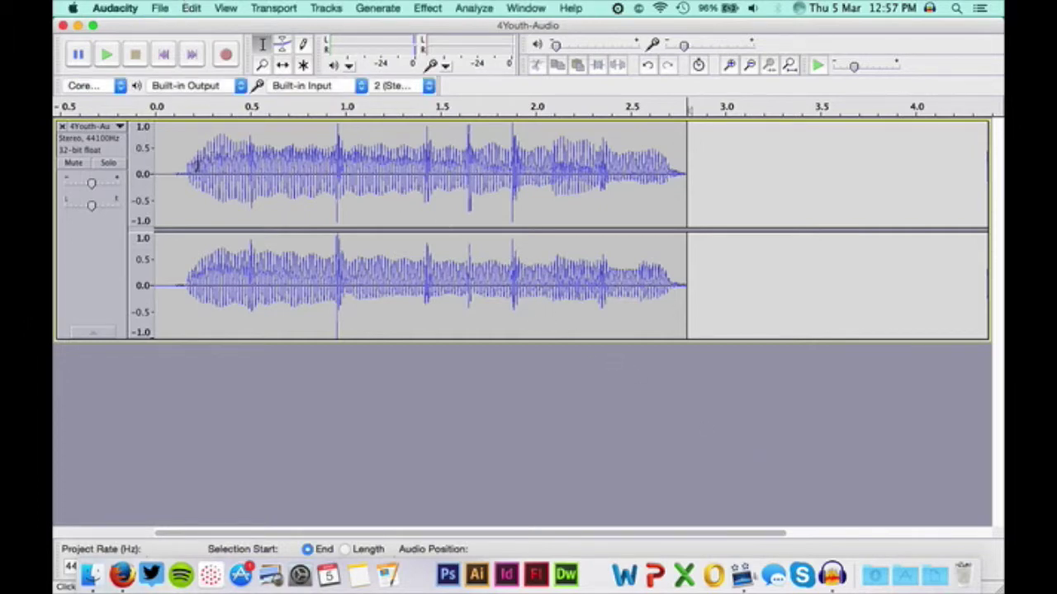
Select the entire trimmed clip and open the audio export settings
{"action": "double_click", "coordinate": [188, 166]}
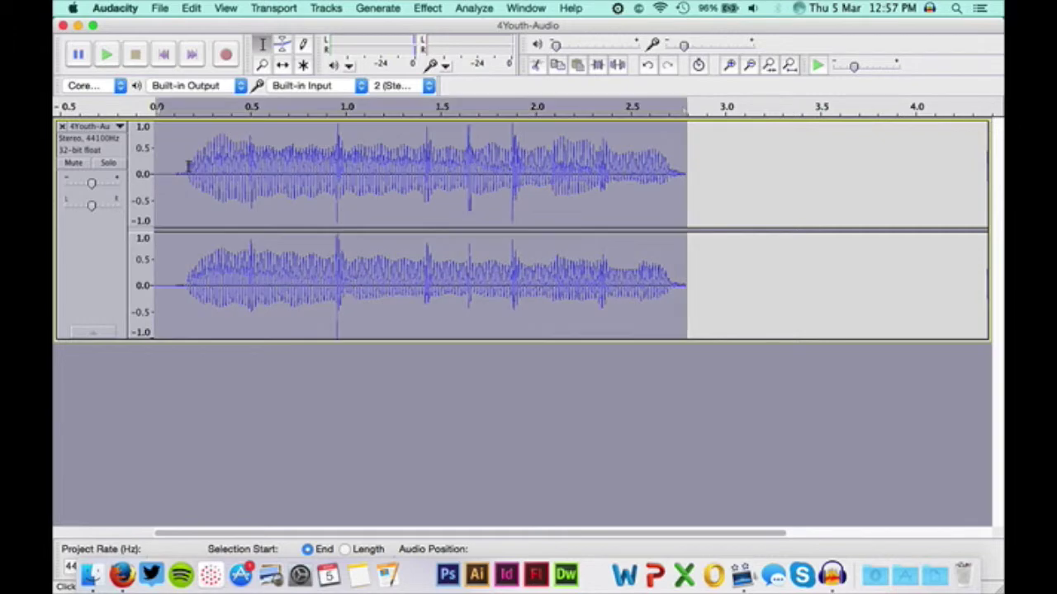
{"action": "left_click", "coordinate": [162, 7]}
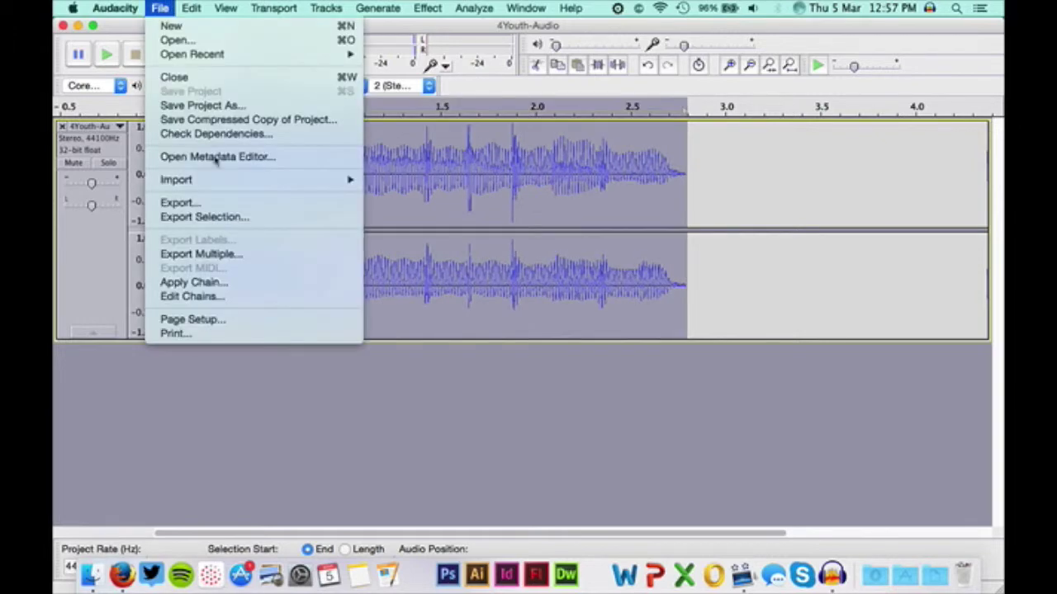
{"action": "left_click", "coordinate": [214, 205]}
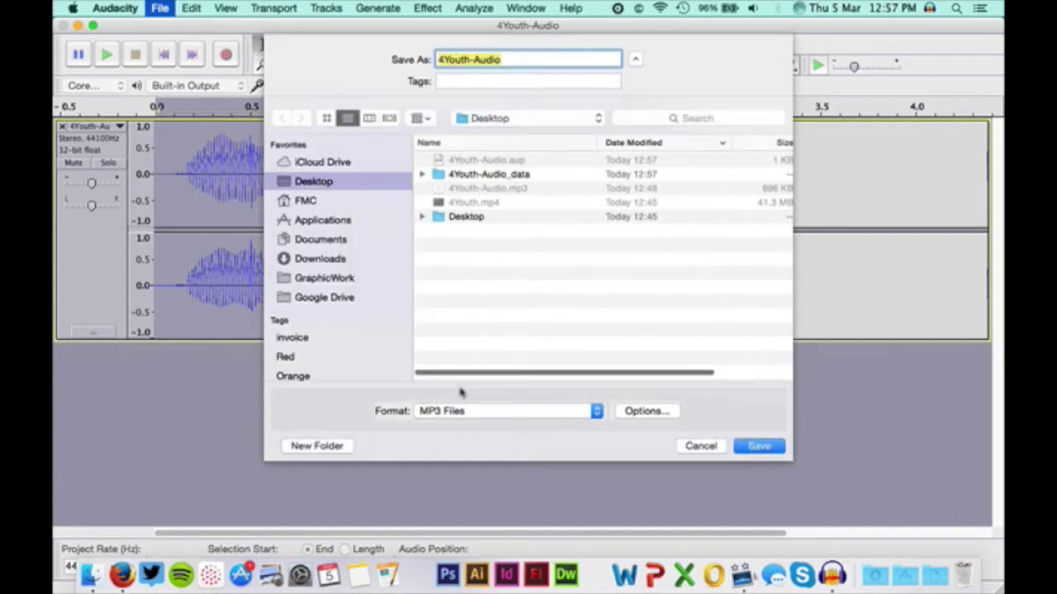
Set the export format to WAV (Microsoft) signed 16 bit PCM and check its format options
{"action": "left_click", "coordinate": [451, 416]}
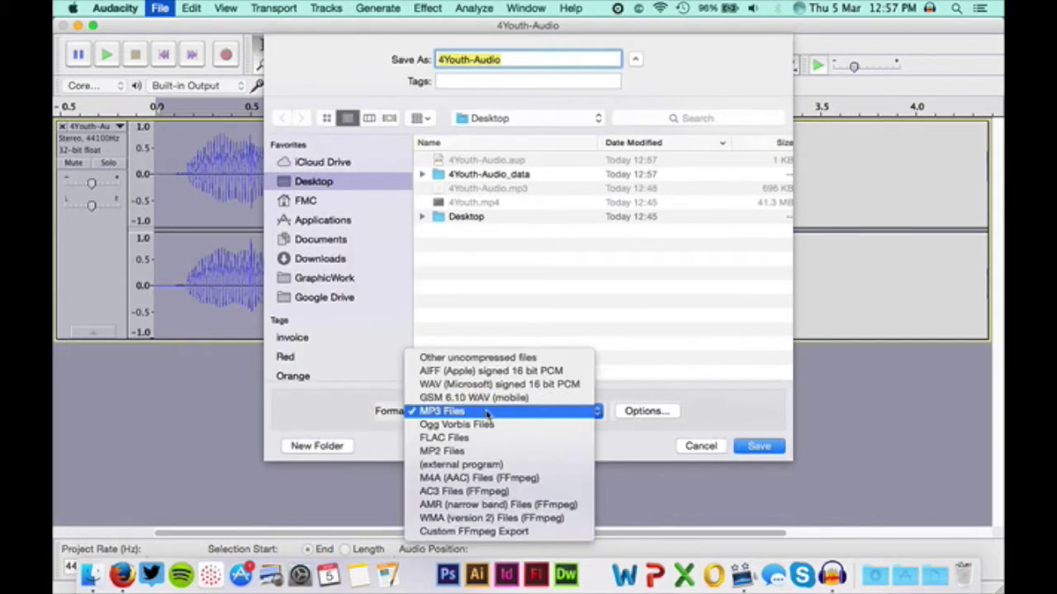
{"action": "left_click", "coordinate": [489, 386]}
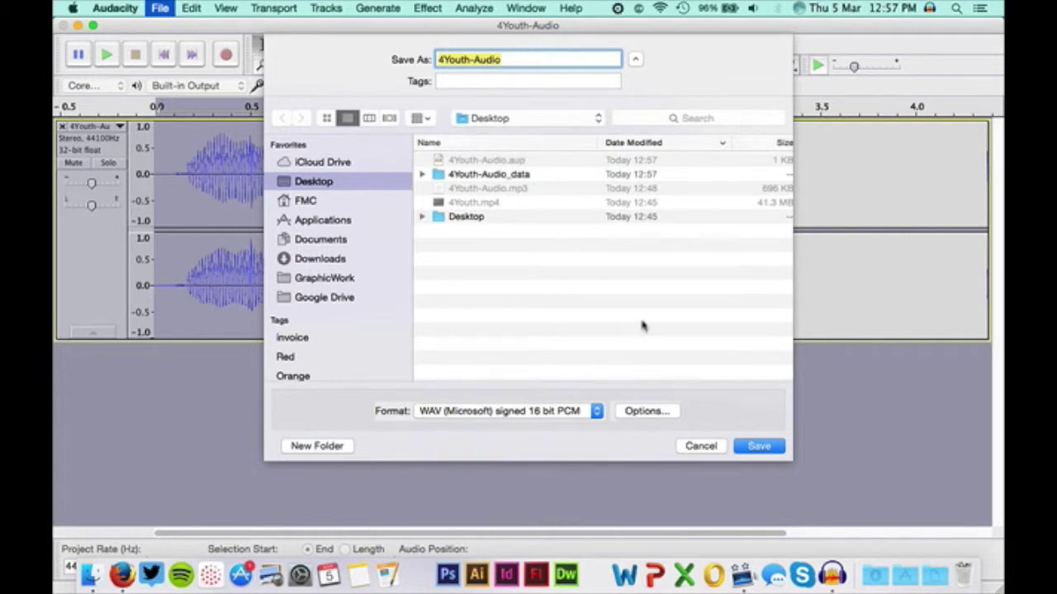
{"action": "left_click", "coordinate": [625, 411]}
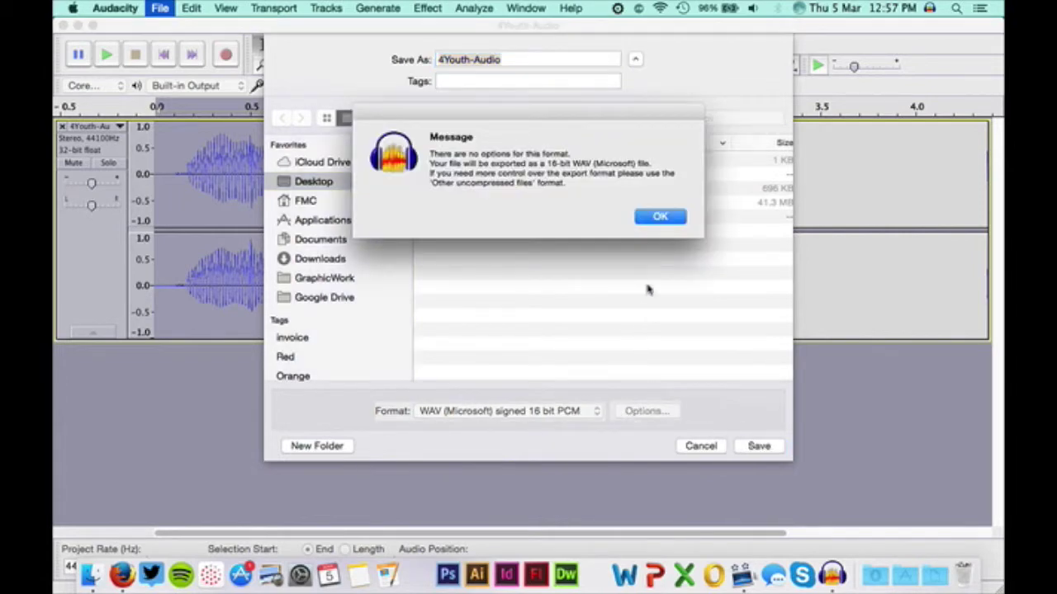
{"action": "left_click", "coordinate": [659, 218]}
Return the export format to MP3 Files and review its bit rate options without applying any changes
{"action": "left_click", "coordinate": [540, 415]}
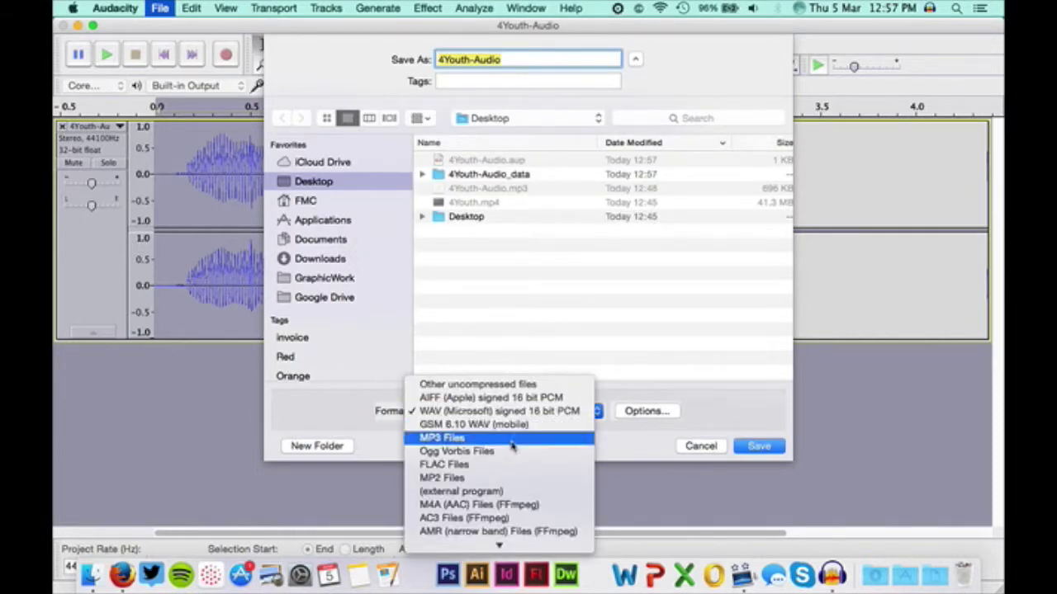
{"action": "left_click", "coordinate": [513, 437]}
{"action": "left_click", "coordinate": [641, 417]}
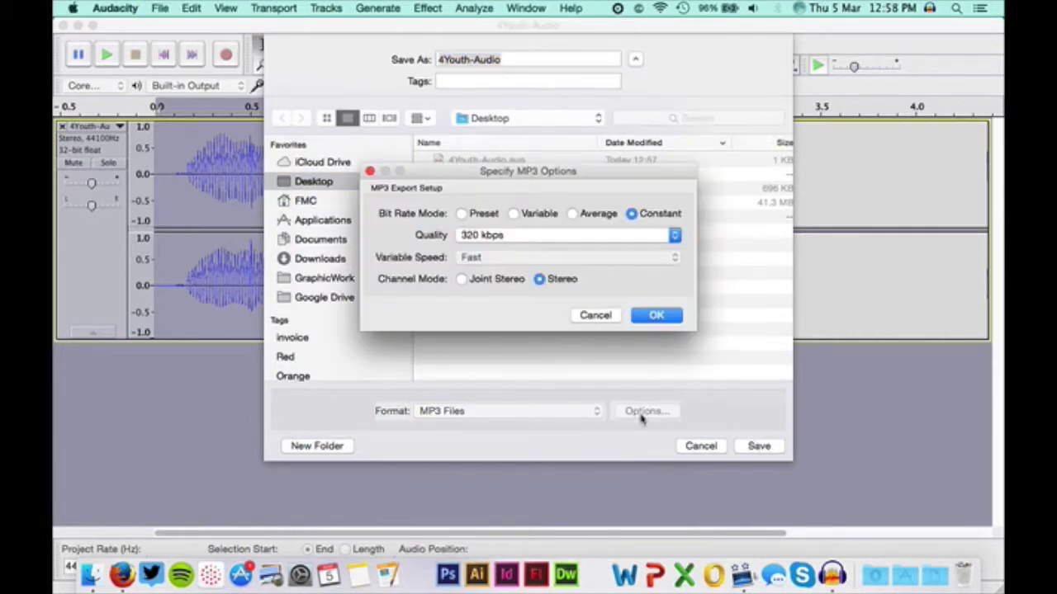
{"action": "left_click", "coordinate": [588, 238]}
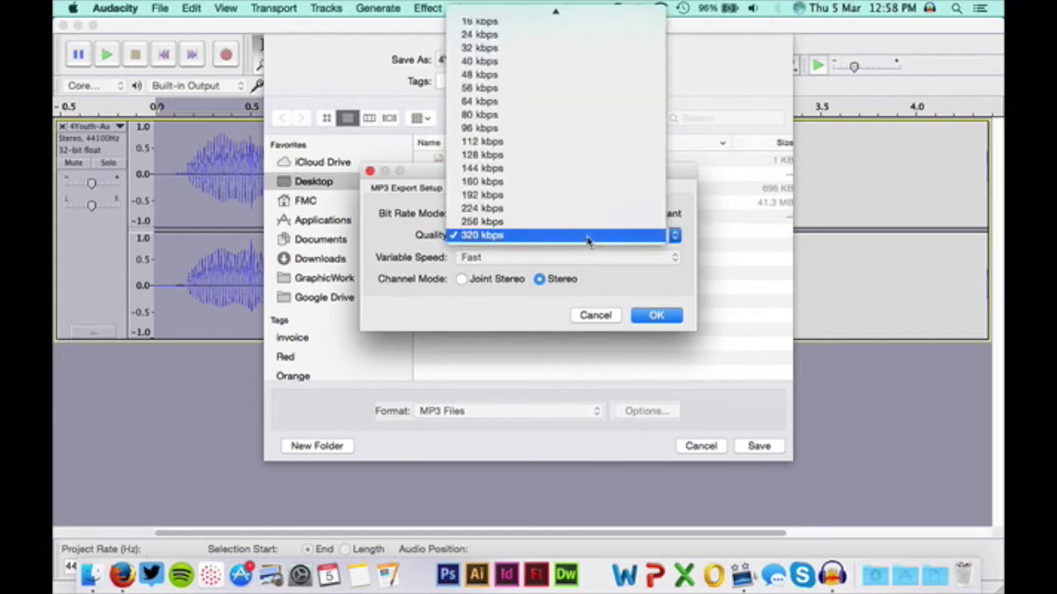
{"action": "left_click", "coordinate": [588, 240]}
{"action": "left_click", "coordinate": [593, 316]}
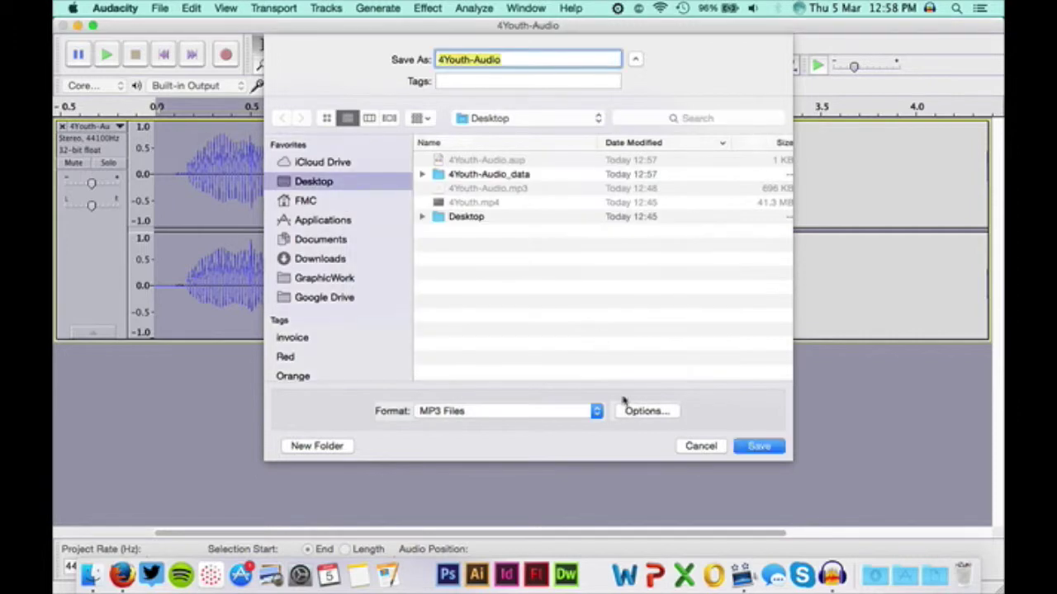
Switch the export format to WAV (Microsoft) signed 16 bit PCM and back to MP3 Files
{"action": "left_click", "coordinate": [596, 411]}
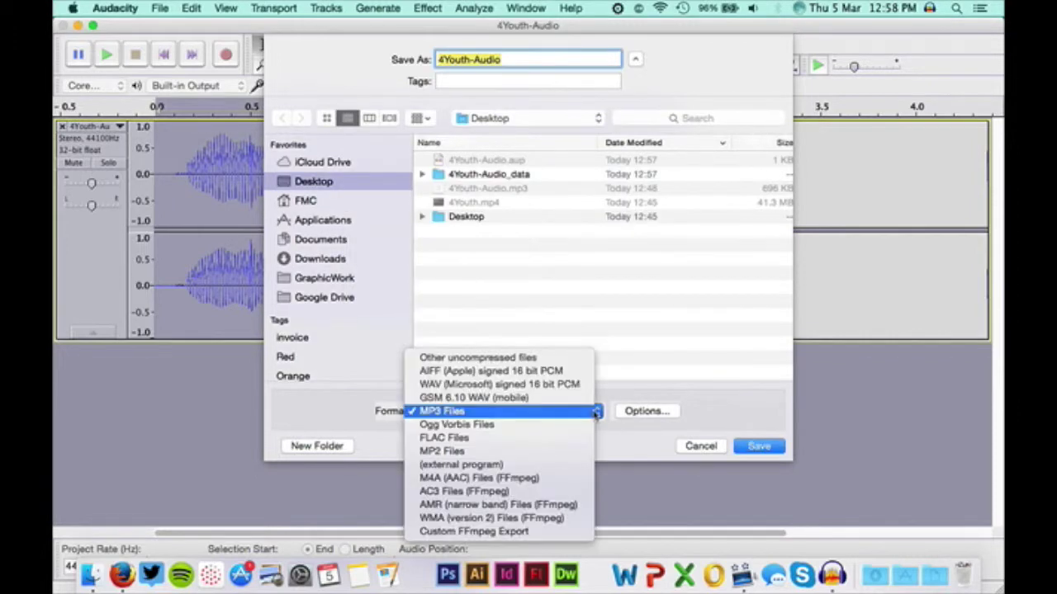
{"action": "left_click", "coordinate": [555, 390]}
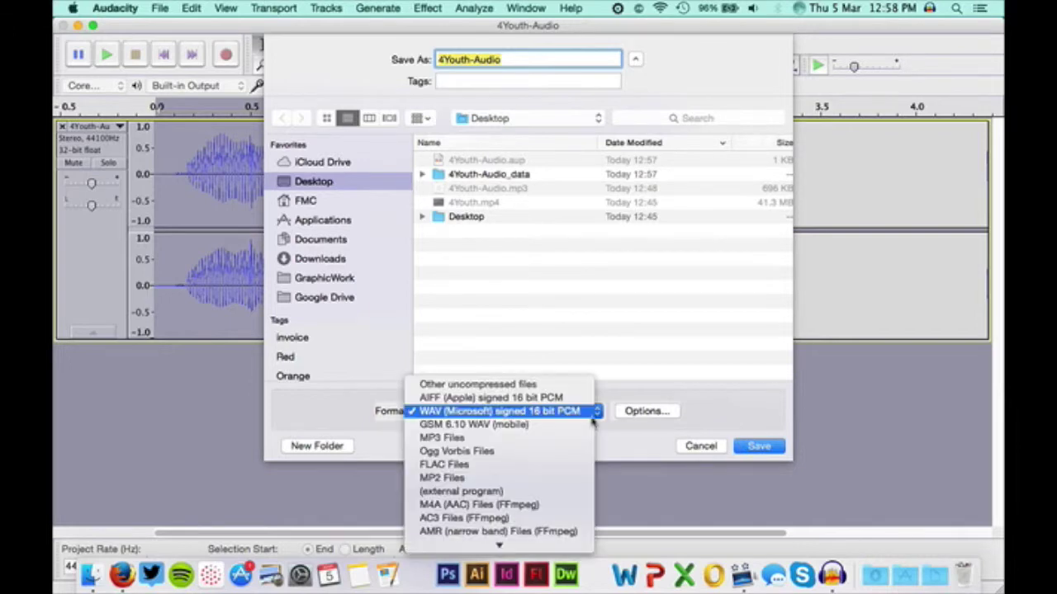
{"action": "left_click", "coordinate": [594, 414]}
{"action": "left_click", "coordinate": [561, 437]}
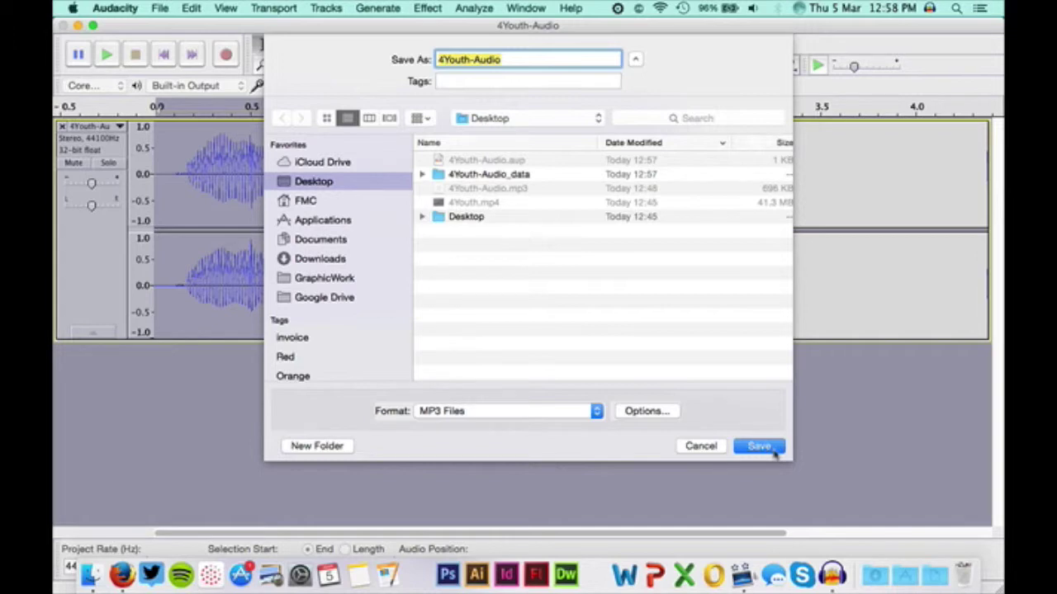
Export the clip to the Desktop as the MP3 file 4Youth-Audio, replacing the existing file and leaving the metadata blank
{"action": "left_click", "coordinate": [758, 447]}
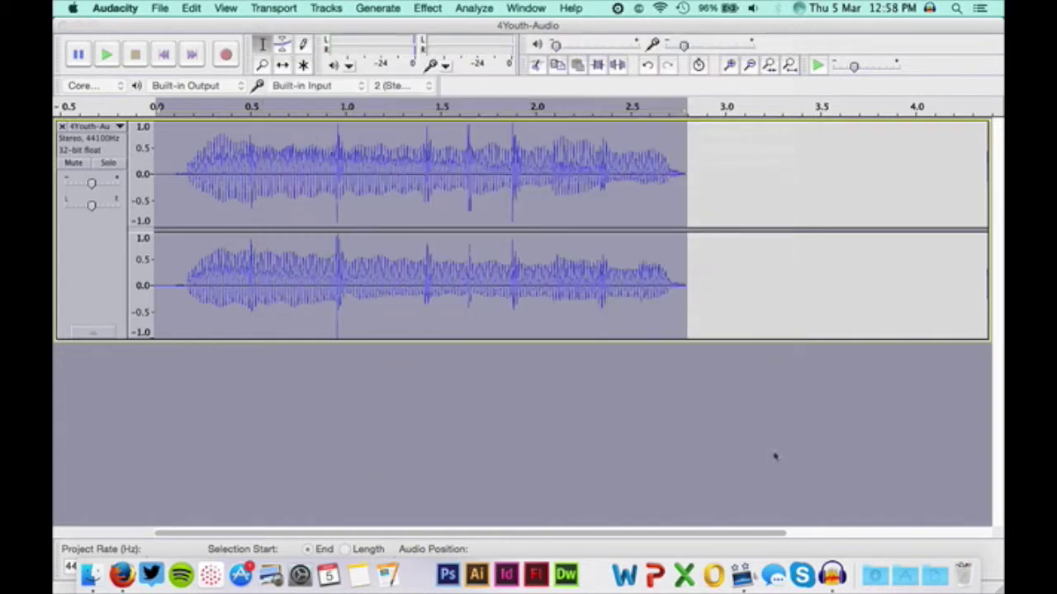
{"action": "left_click", "coordinate": [673, 201]}
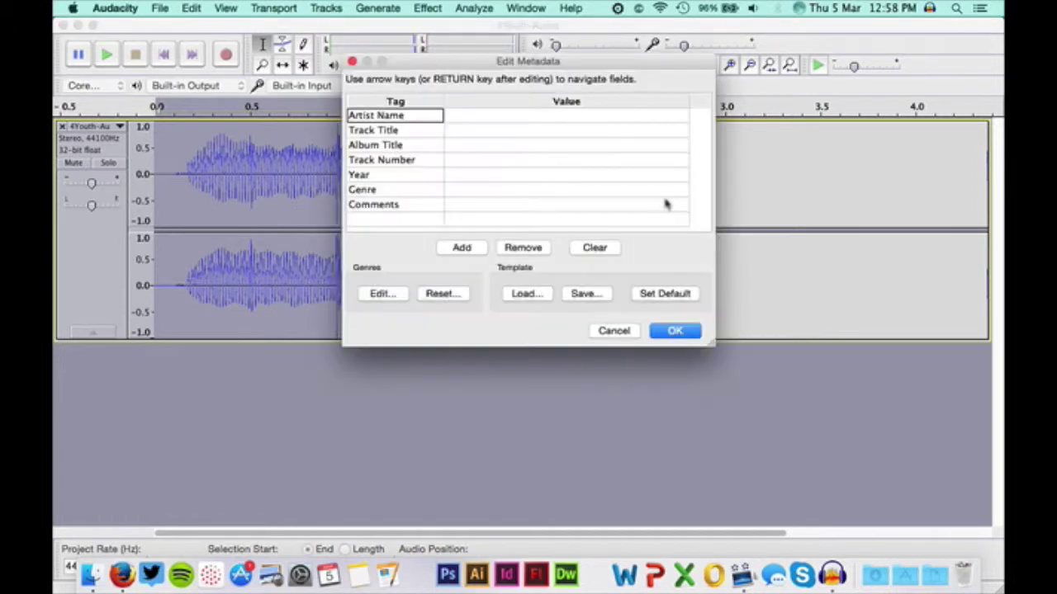
{"action": "left_click", "coordinate": [675, 331]}
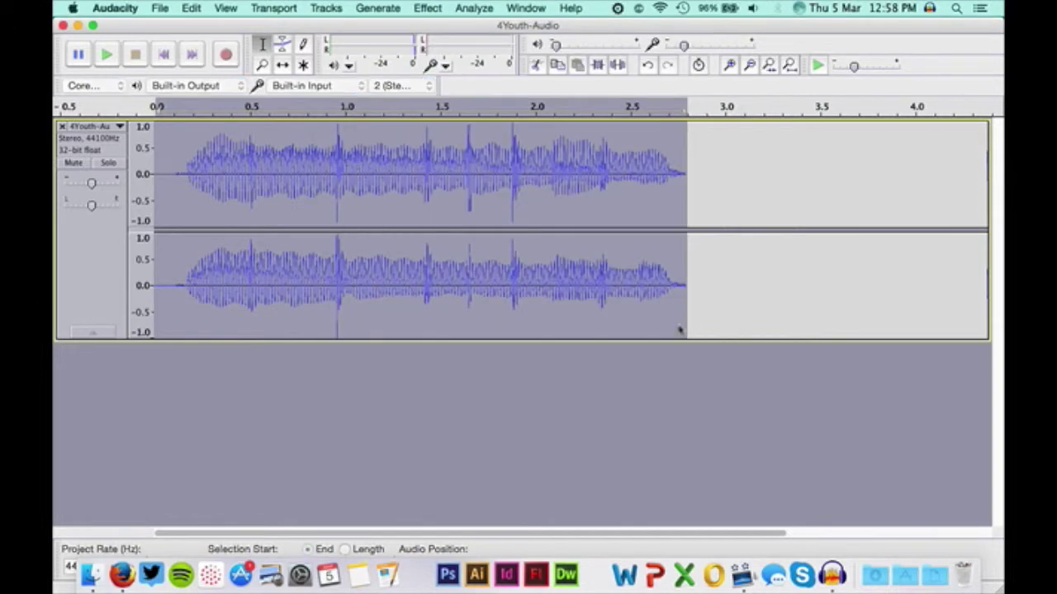